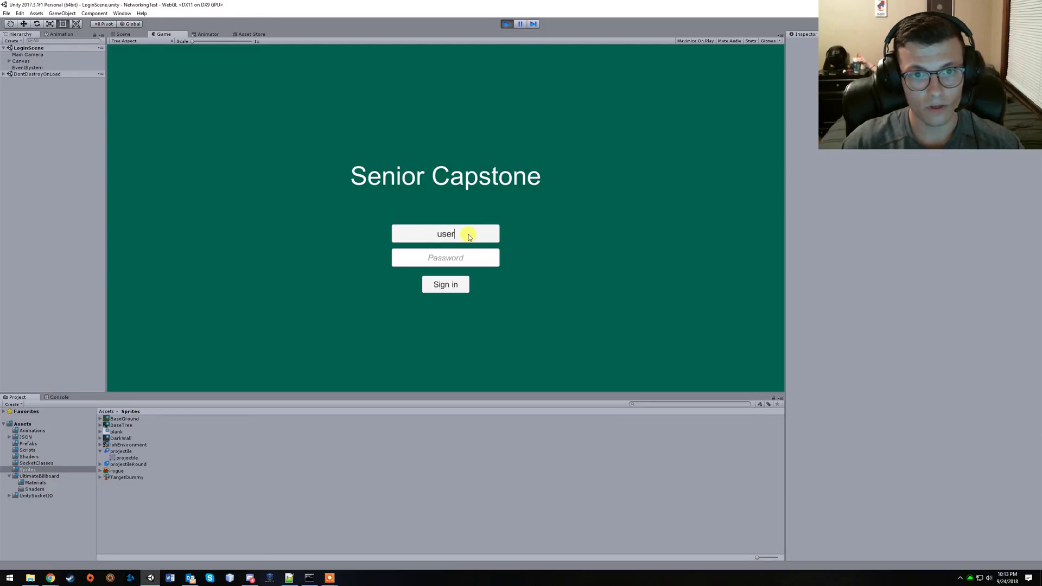
text(1)
Sign in as user1 to load the arena, then fire toward the upper right and move the player.
click(477, 258)
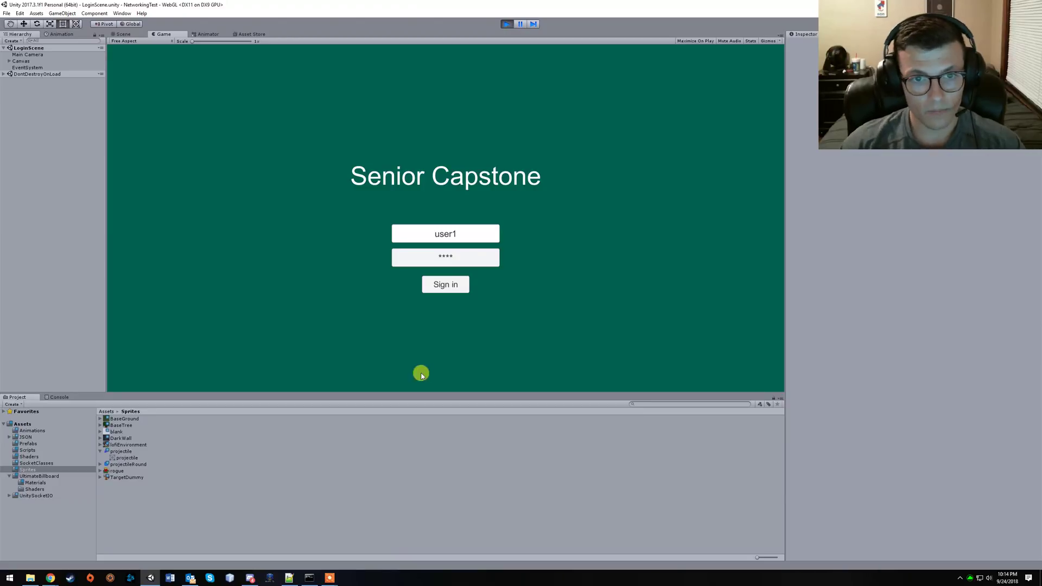
click(445, 286)
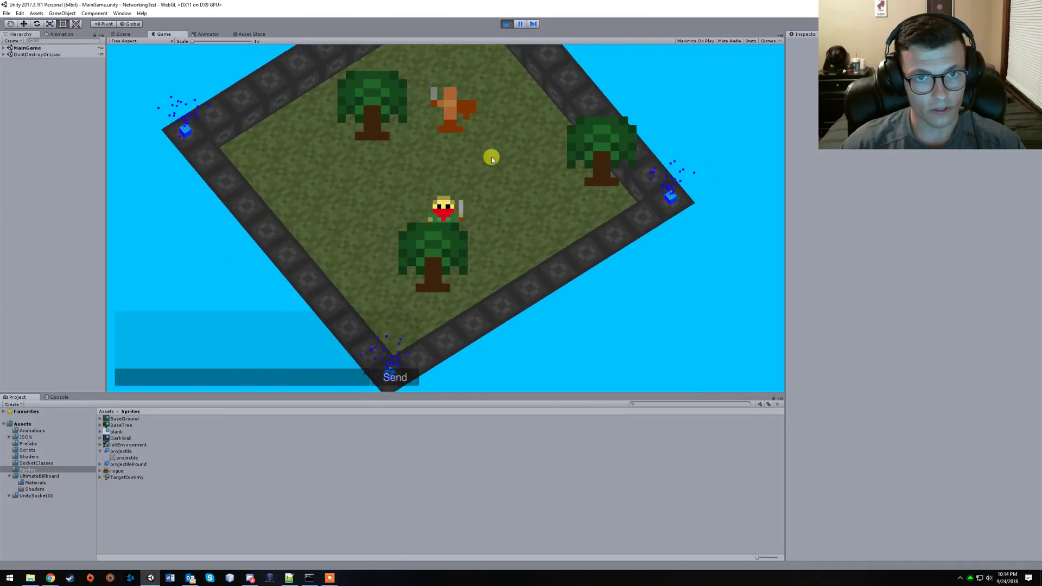
click(538, 151)
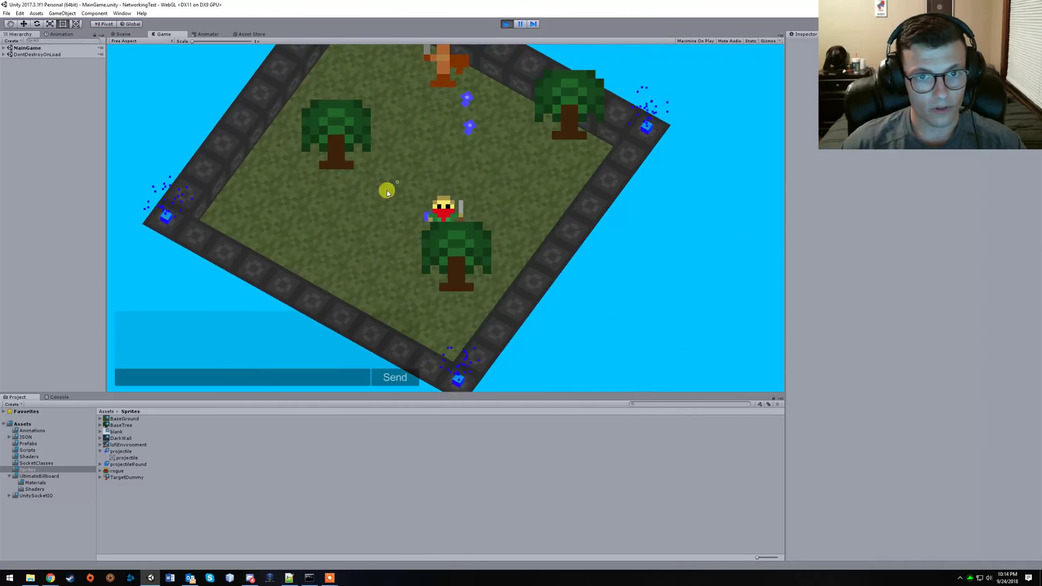
key(s)
Review the USERS credential list in server.js in Notepad++ and return to the running game.
click(289, 578)
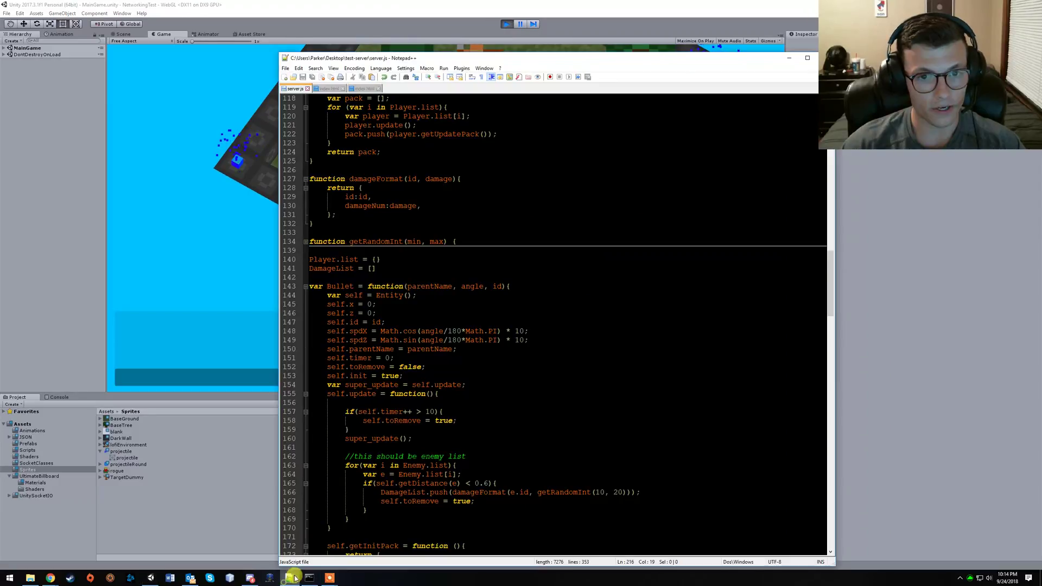
scroll(469, 407, down, 15)
scroll(480, 411, down, 5)
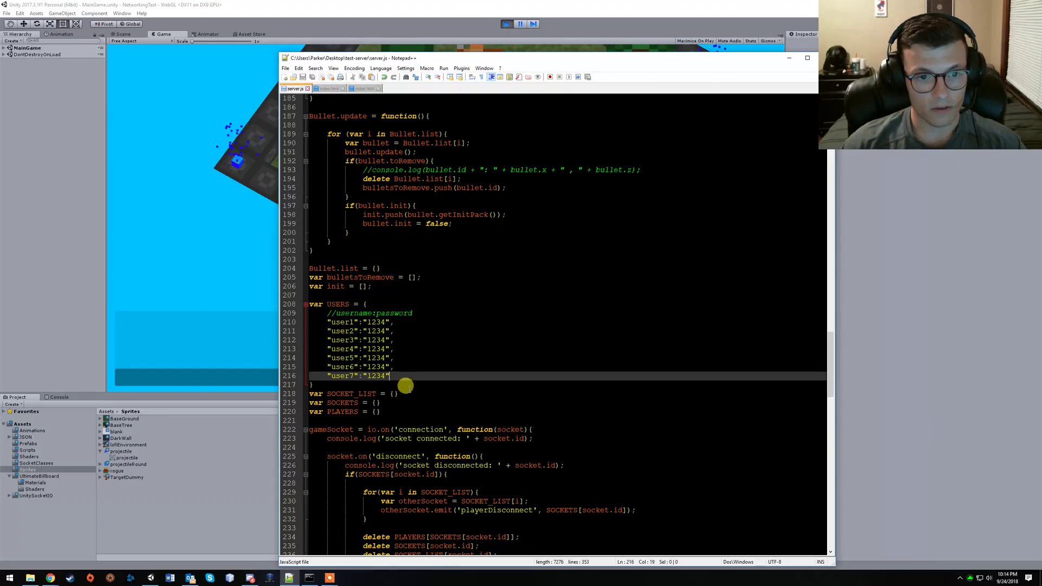
drag(405, 385, 383, 331)
click(383, 367)
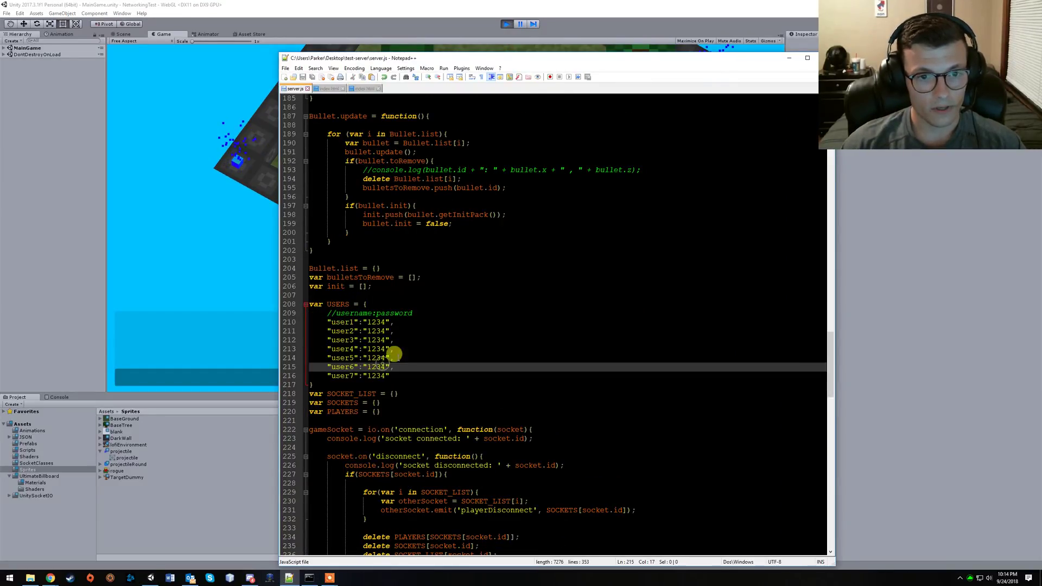
click(239, 214)
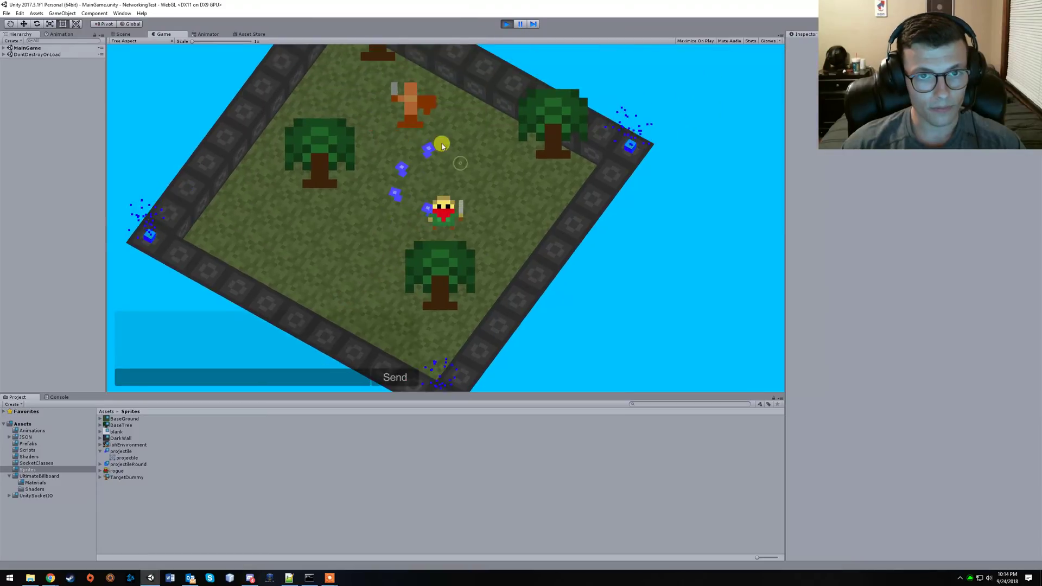
Shoot the training dummy repeatedly until damage numbers appear.
click(580, 187)
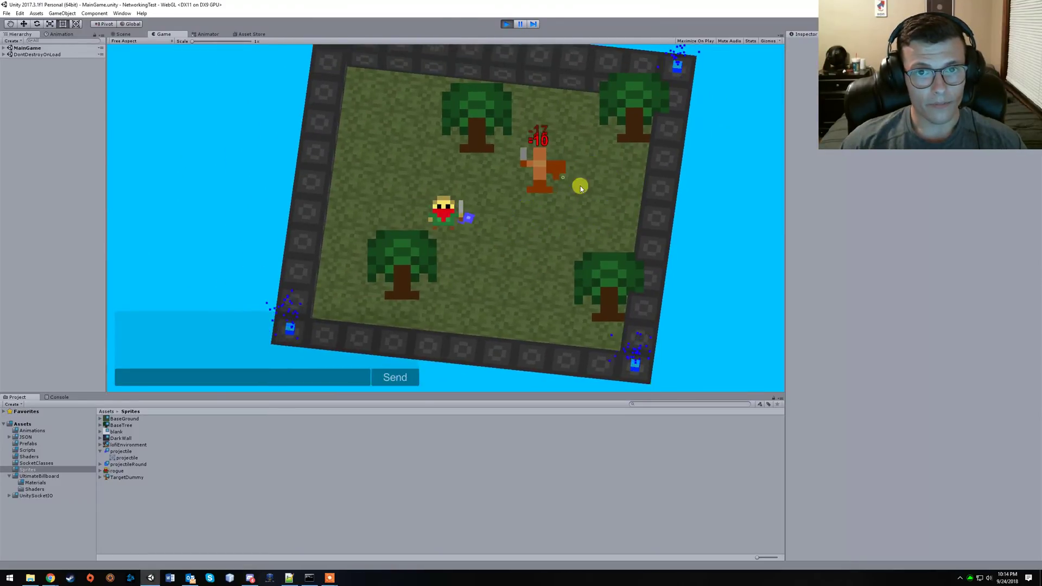
click(516, 148)
click(570, 174)
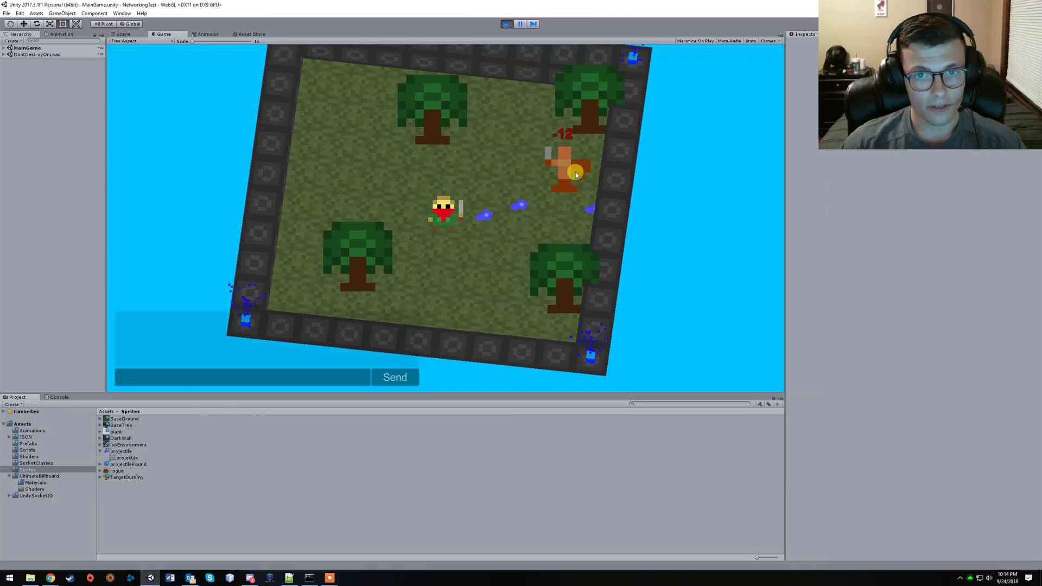
click(587, 176)
click(542, 155)
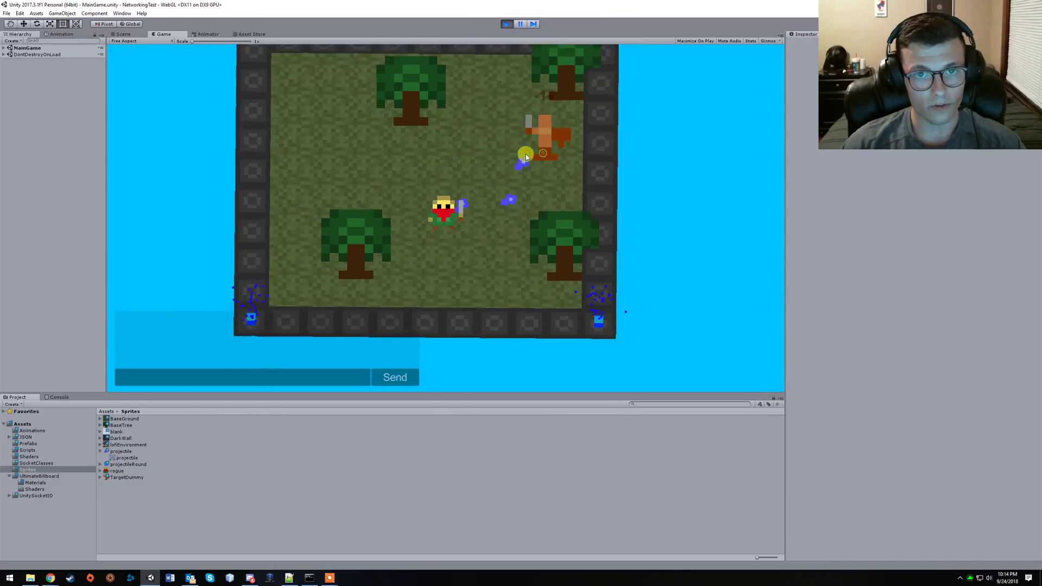
click(497, 163)
click(462, 117)
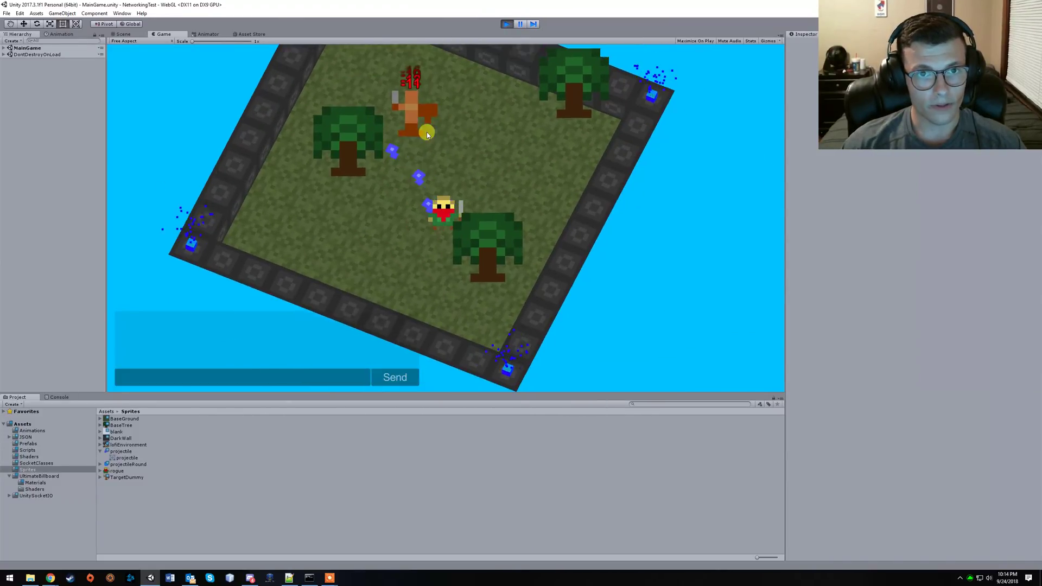
click(427, 132)
text(a)
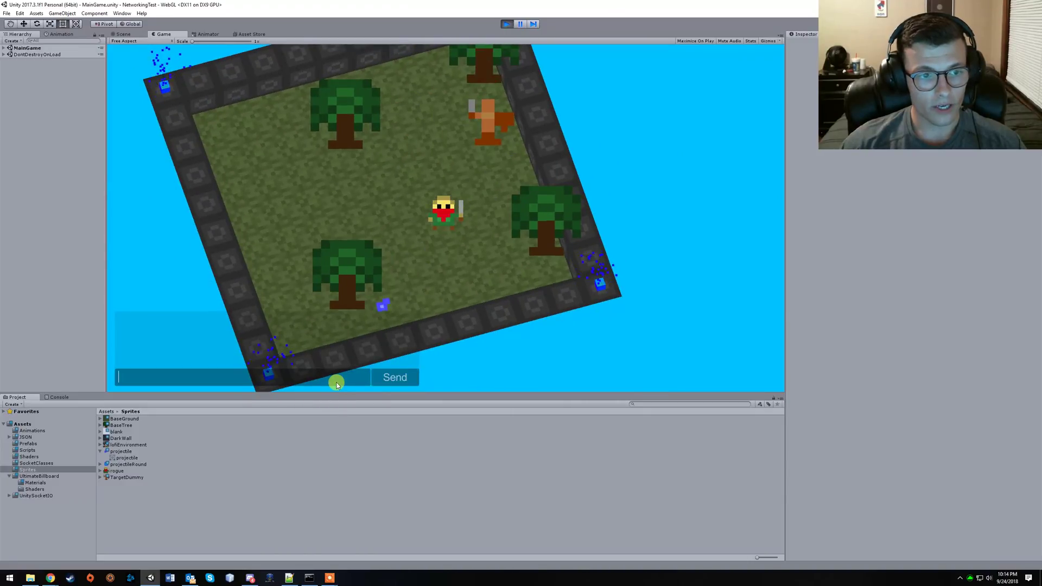
text(hhhjhjhj)
Post a chat message from user1 in the in-game chat.
click(410, 379)
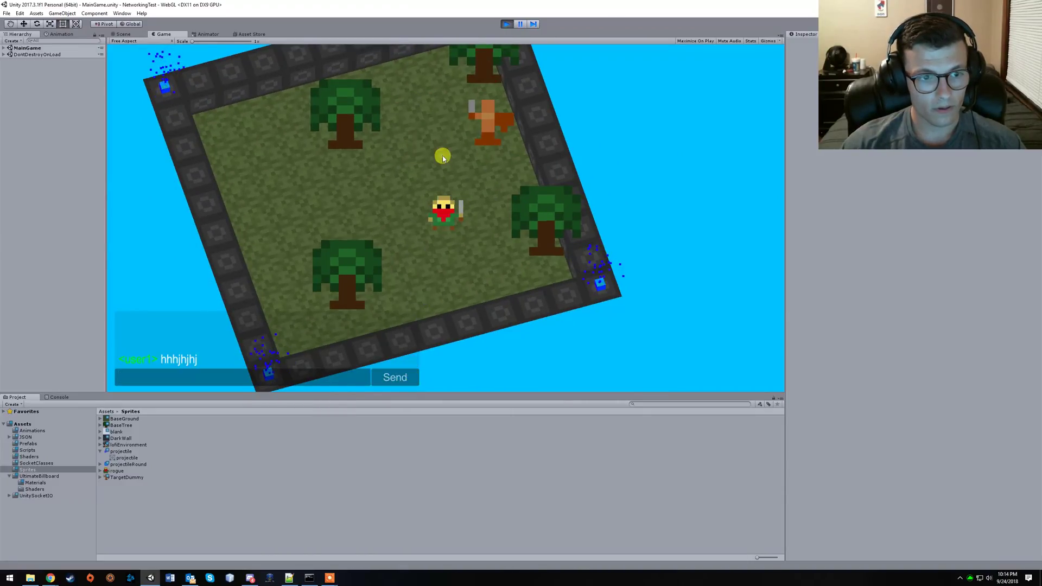
key(a)
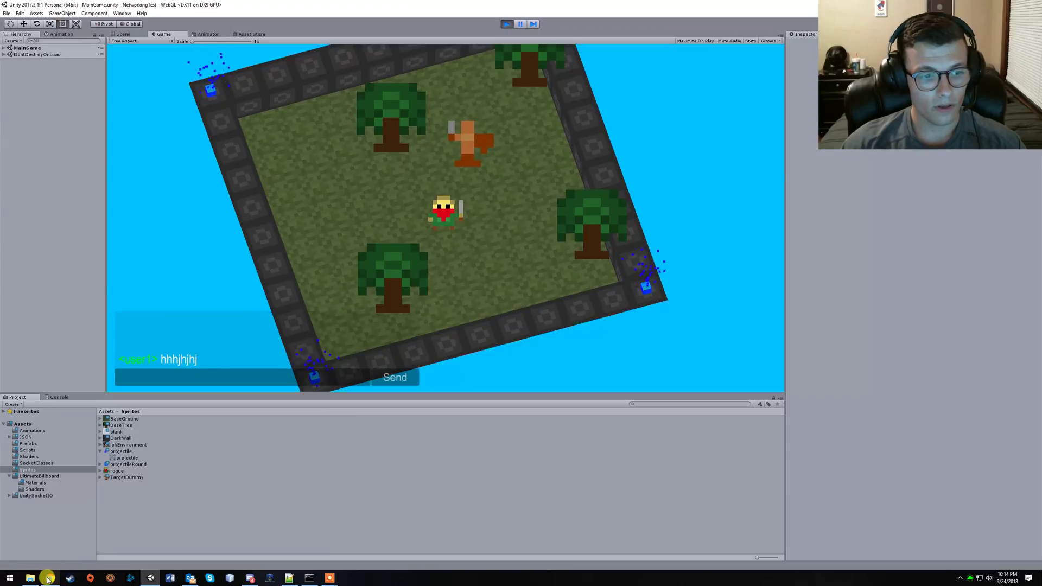
Bring up the Chrome web build and move its window to the lower right.
mouse_move(50, 578)
click(180, 541)
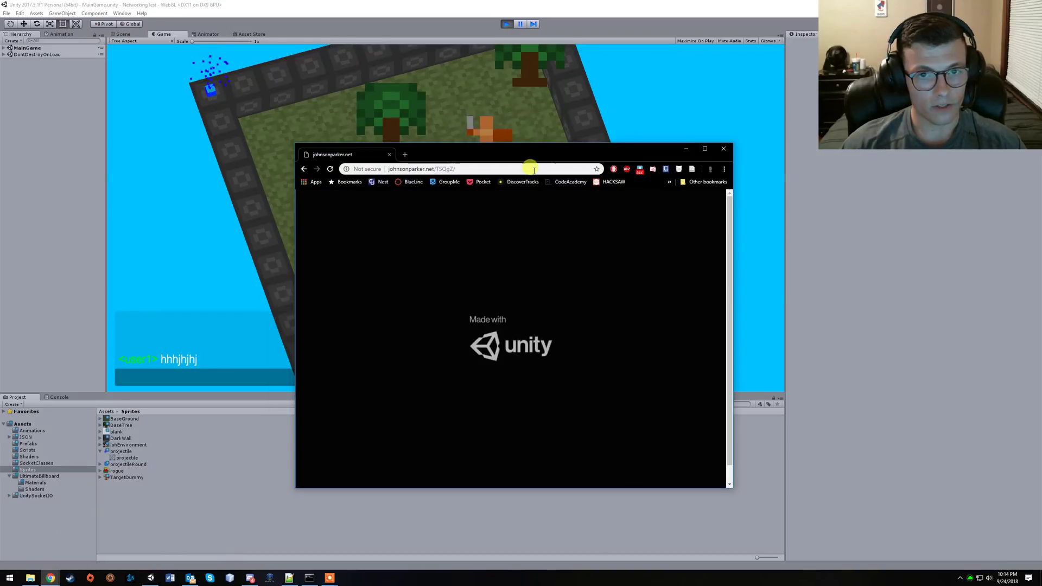
drag(540, 156, 791, 198)
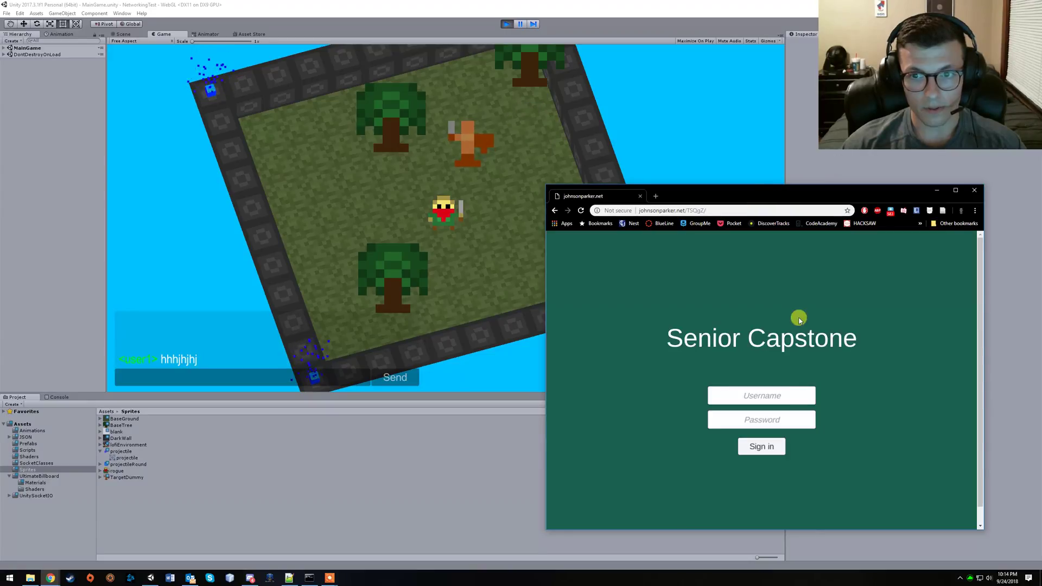
Sign in to the web build as user2 so a second player joins the arena.
click(791, 394)
text(user2)
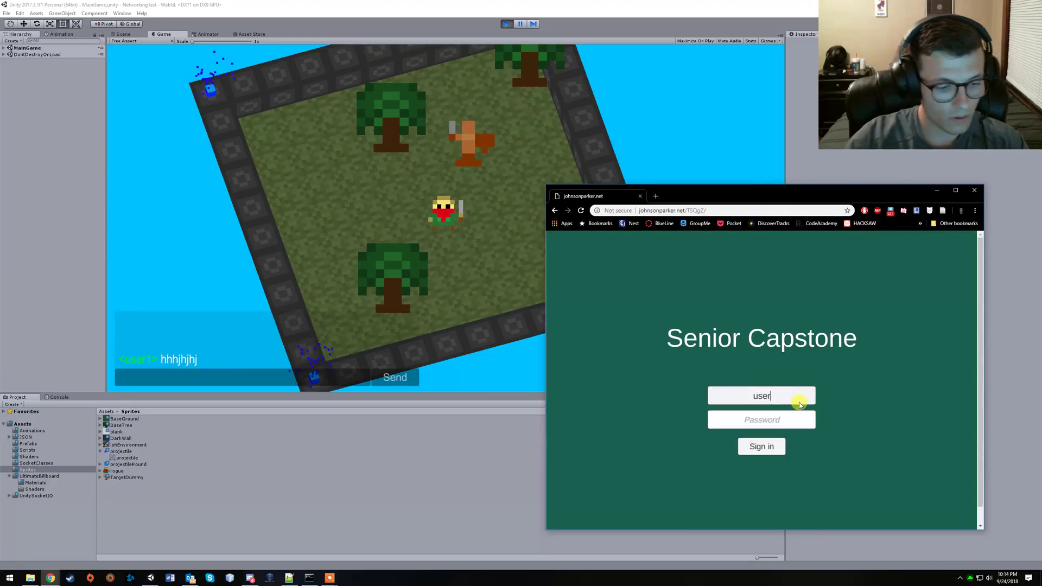
click(793, 420)
text(****)
click(783, 446)
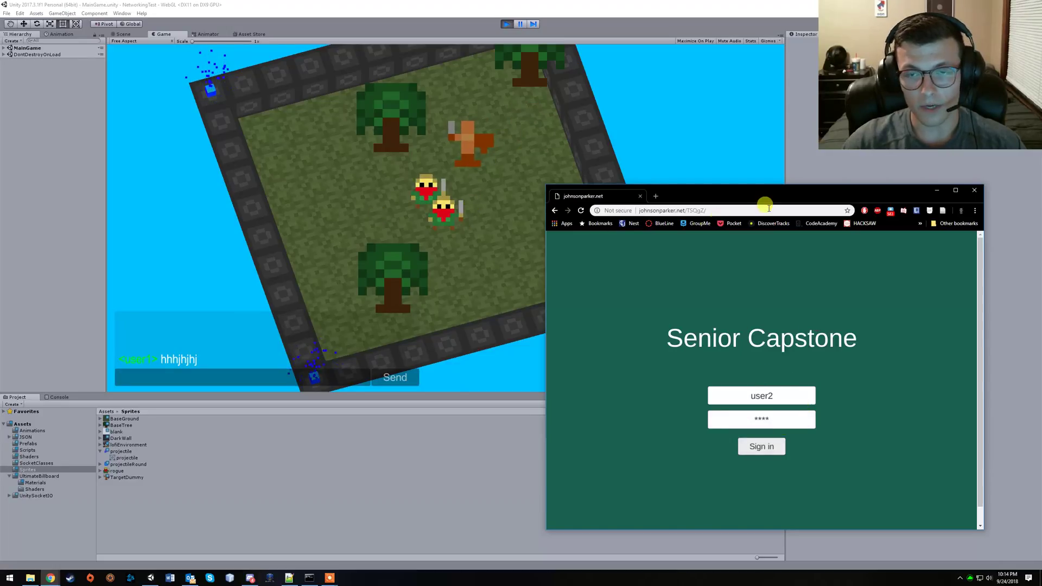
drag(769, 198, 798, 214)
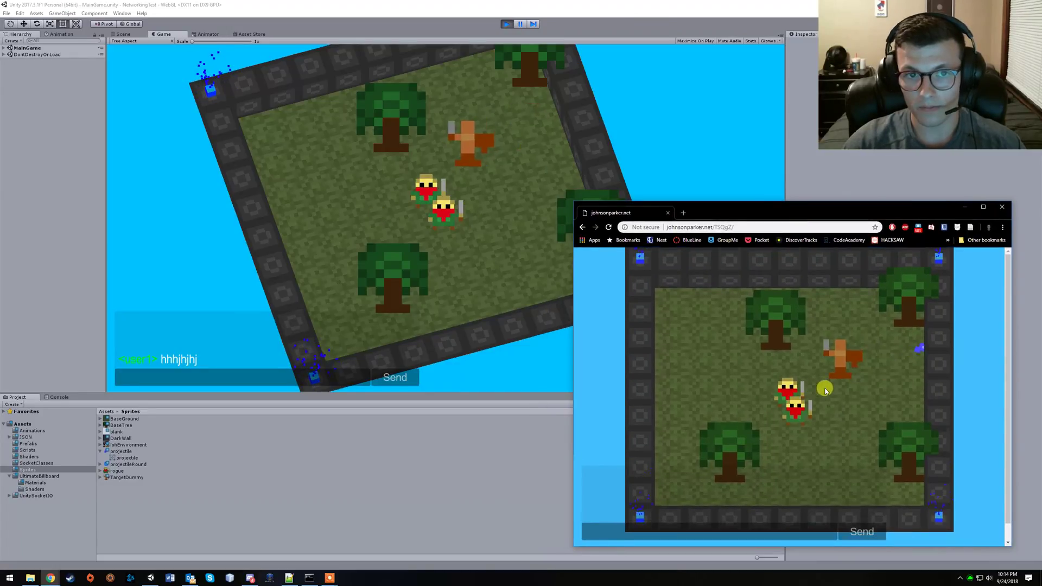
Walk user2 around the arena with WASD while firing projectiles at the training dummy.
key(d)
key(s)
click(812, 307)
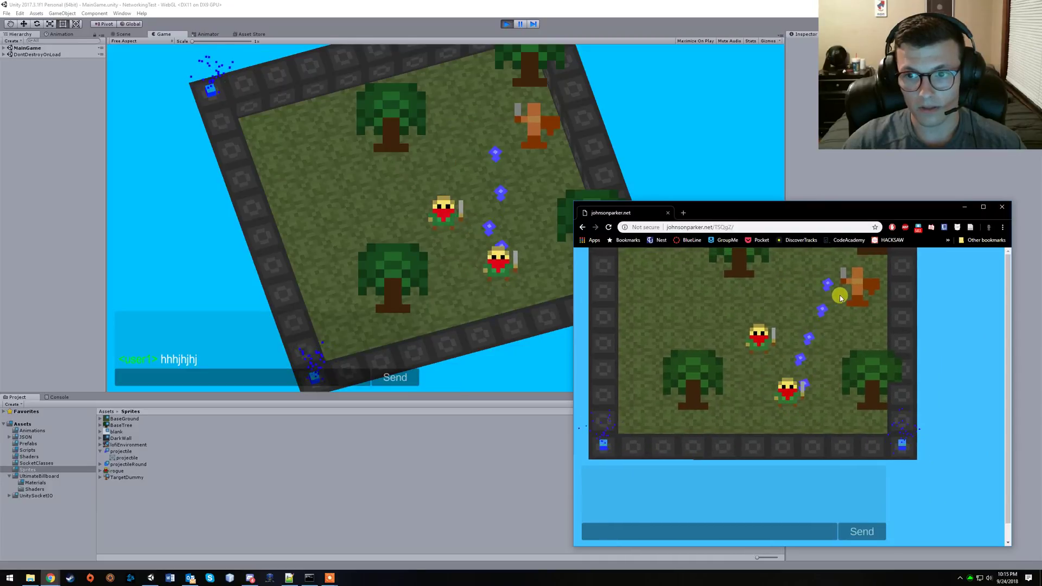
key(a)
click(846, 303)
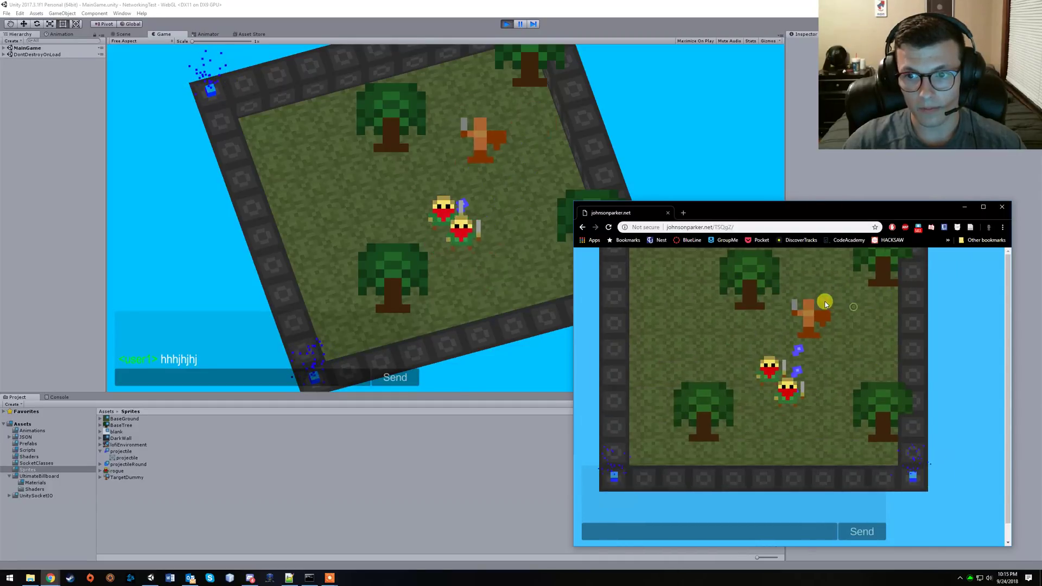
key(d)
key(a)
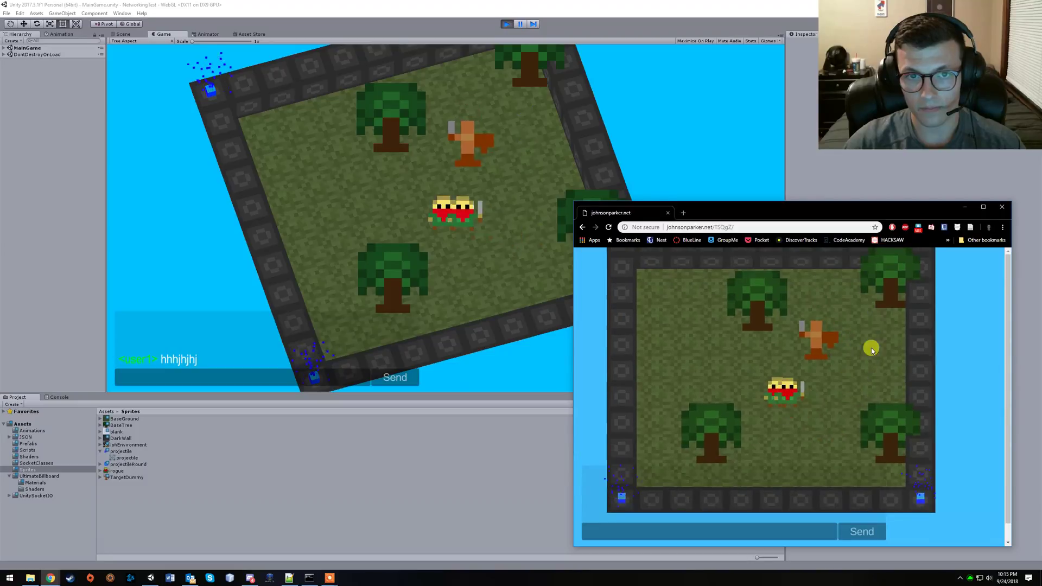
click(929, 391)
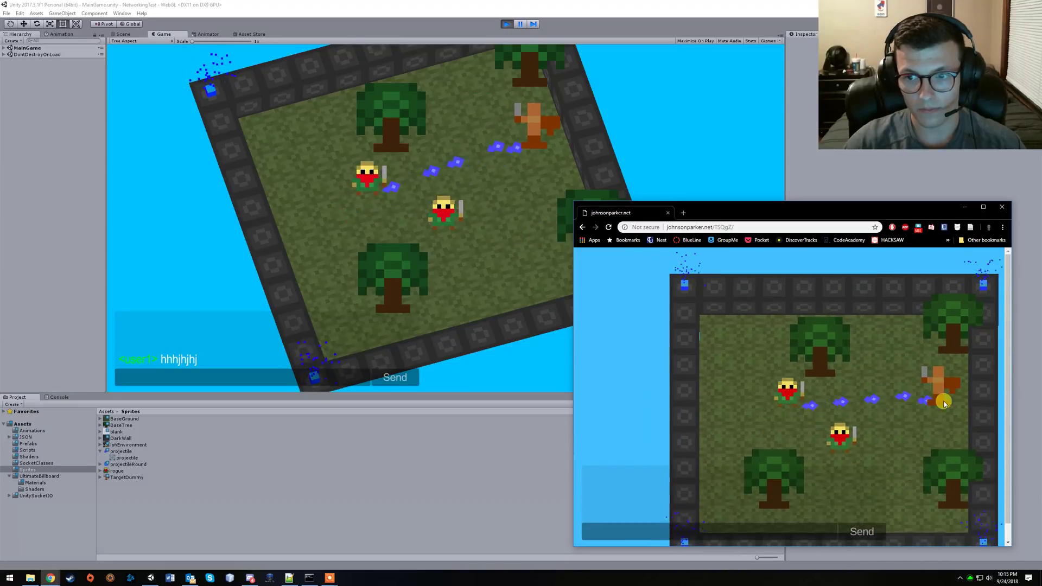
key(w)
key(d)
click(816, 481)
key(s)
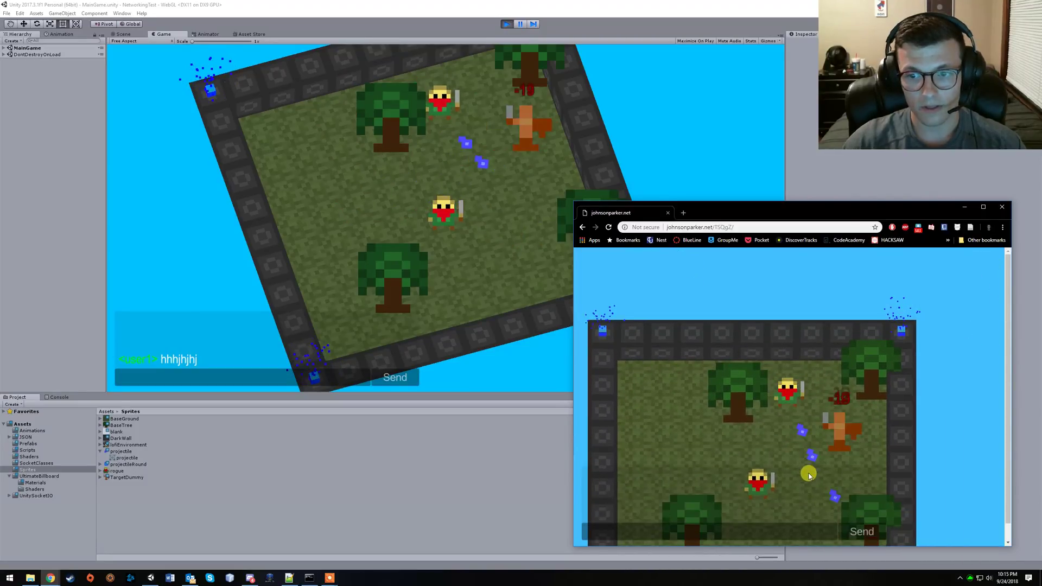
key(d)
click(838, 308)
key(w)
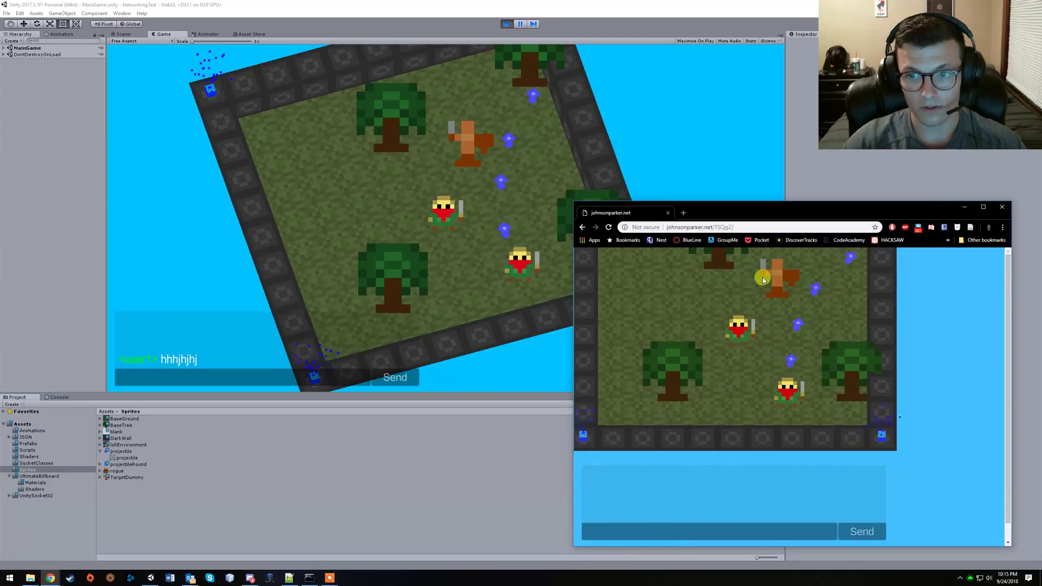
click(783, 353)
key(a)
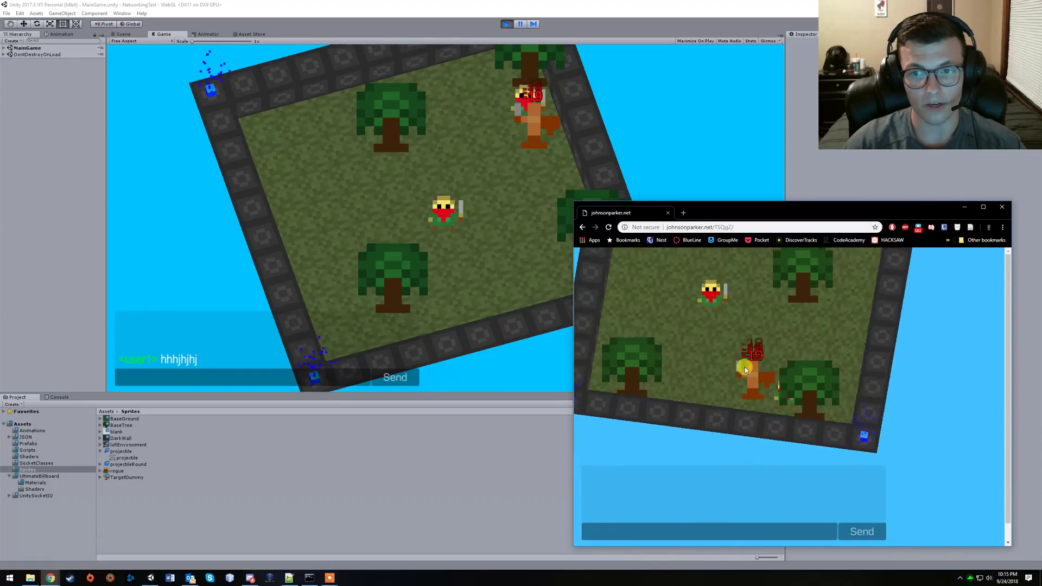
click(810, 358)
Keep circling the dummy and shooting it so damage numbers appear in both views.
key(s)
click(815, 327)
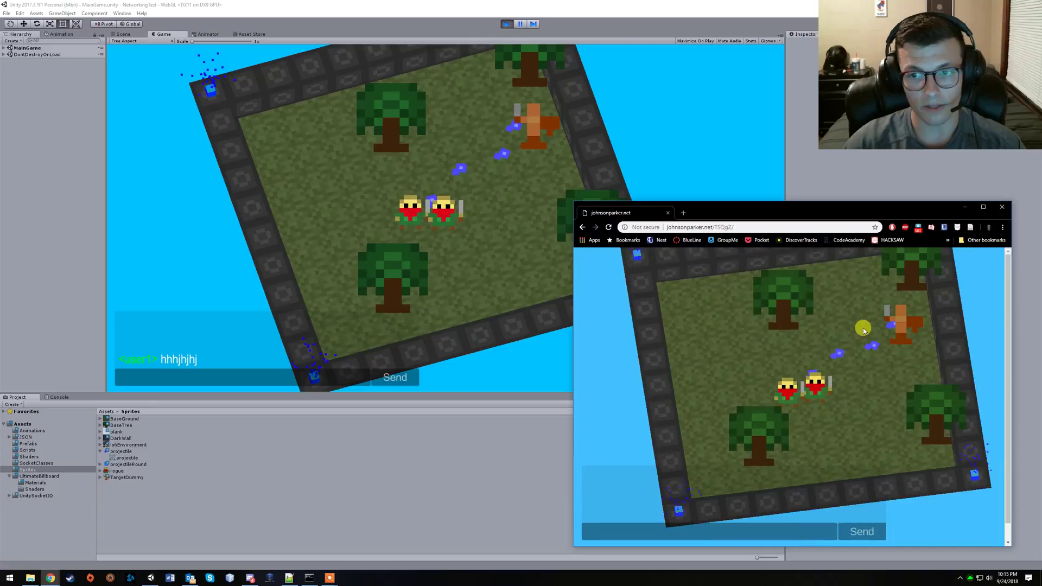
key(d)
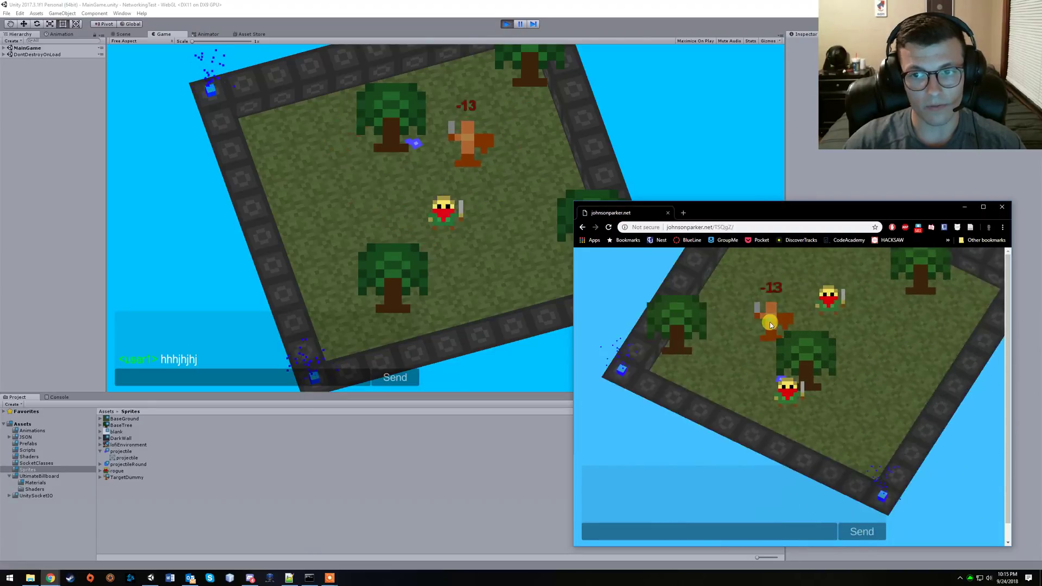
click(814, 326)
key(s)
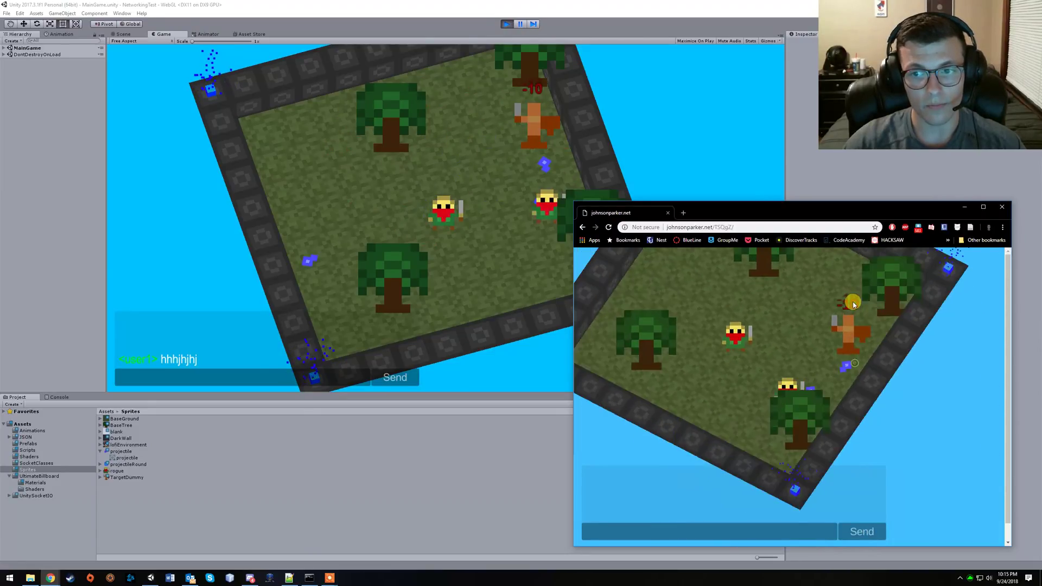
click(849, 326)
key(a)
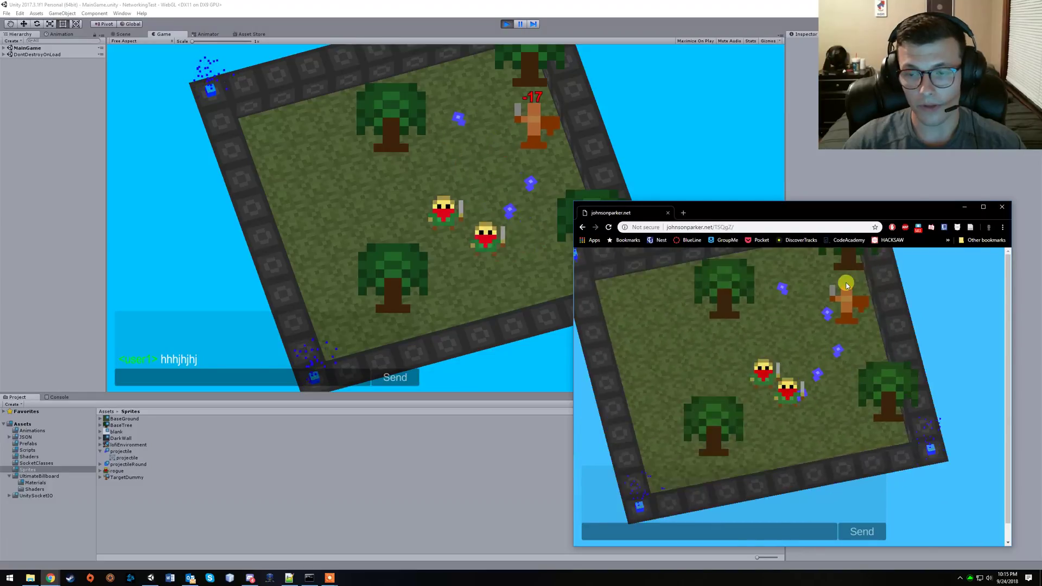
click(804, 277)
key(w)
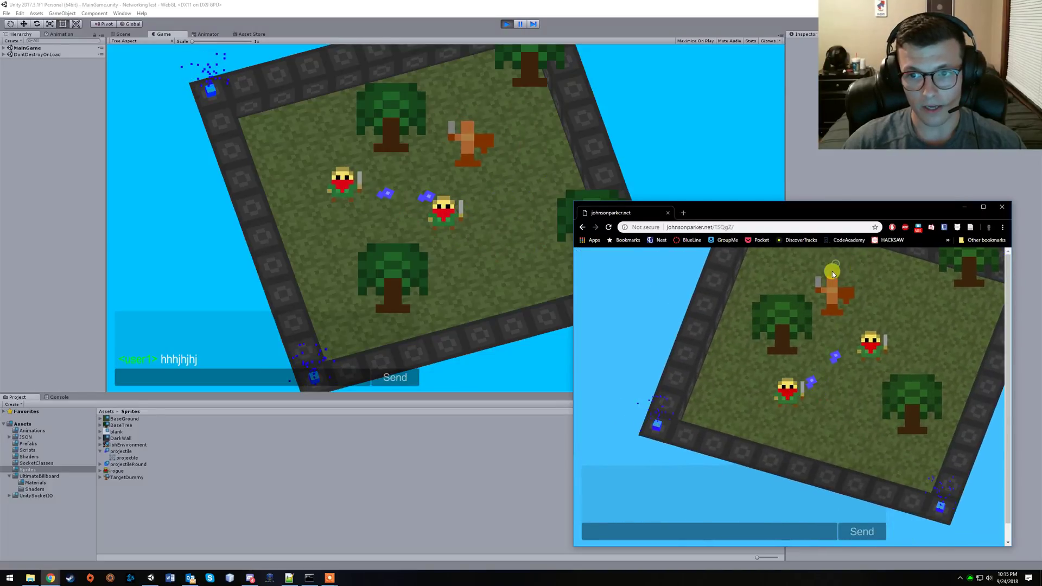
click(742, 329)
key(a)
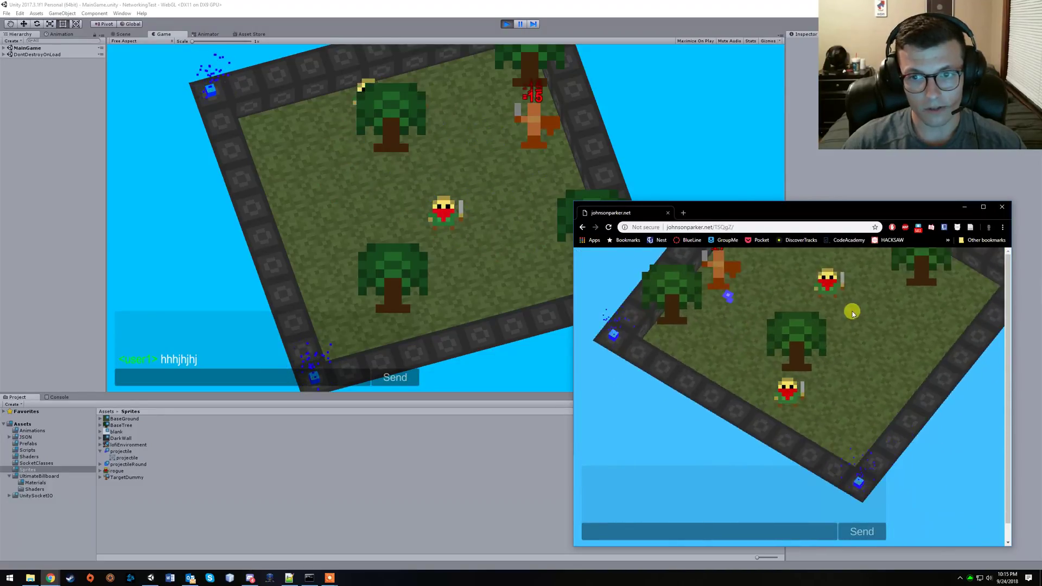
click(847, 301)
key(w)
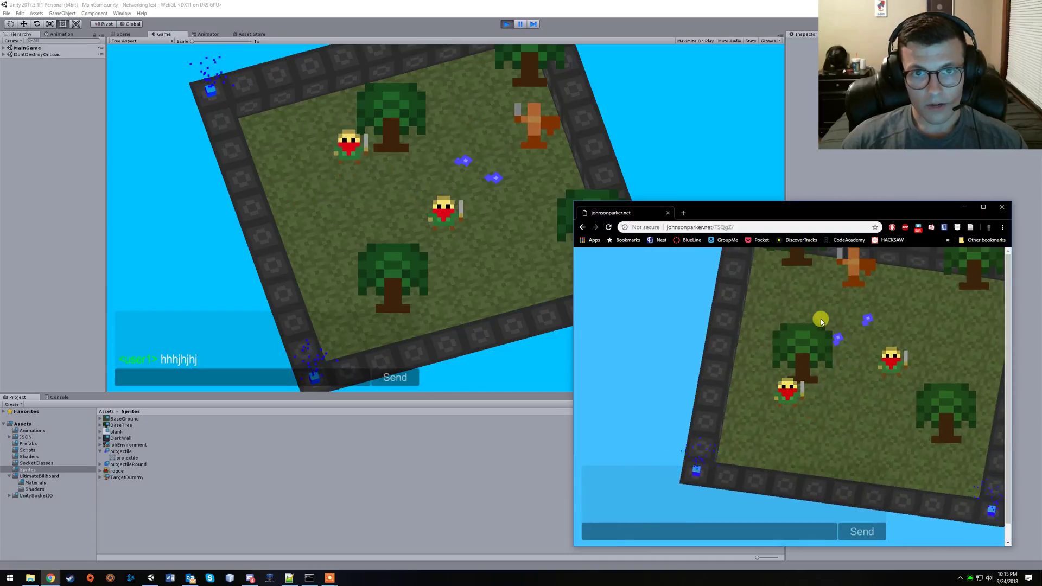
click(843, 303)
key(a)
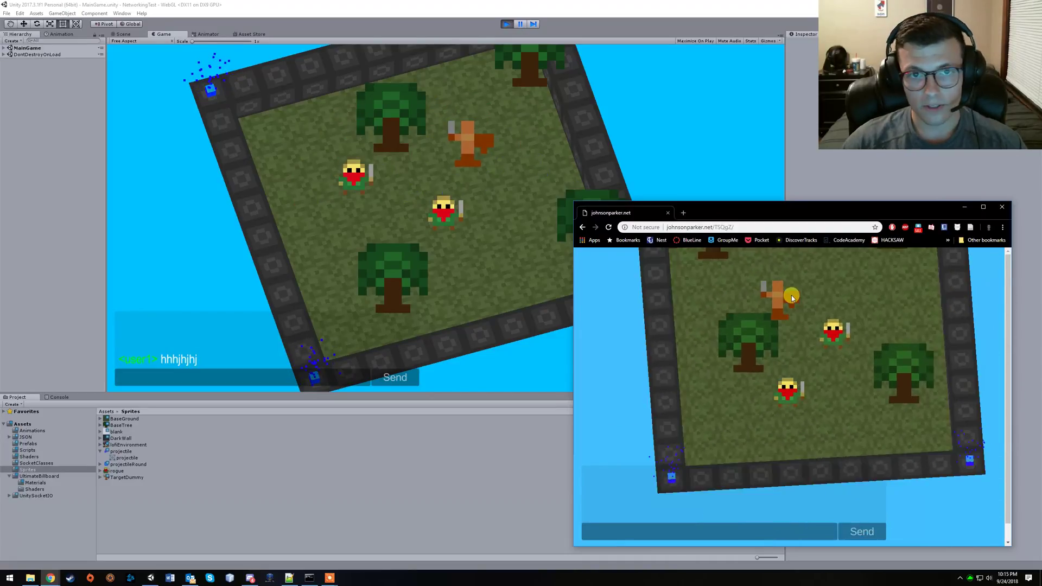
click(827, 297)
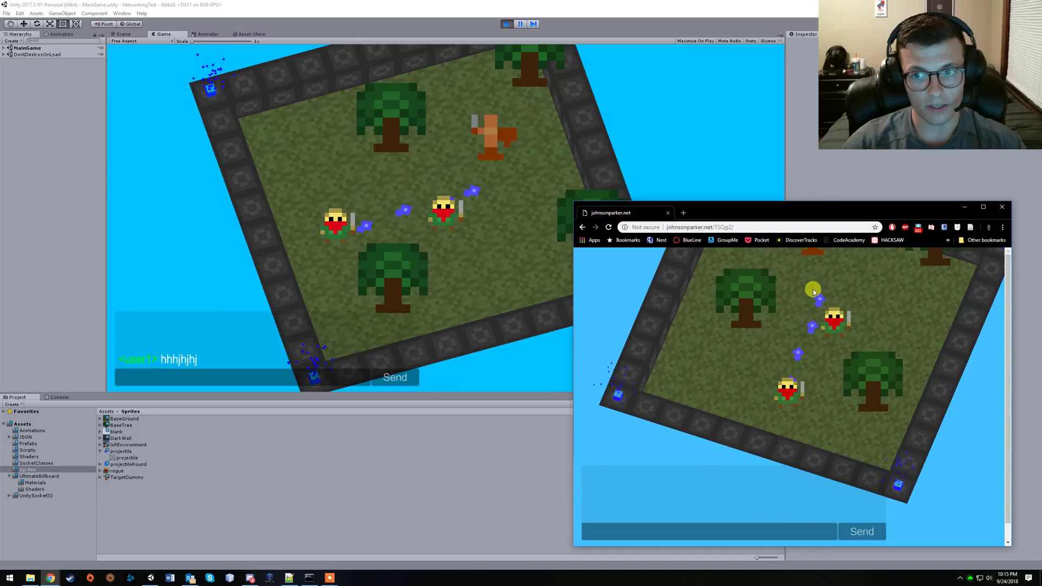
key(d)
click(796, 303)
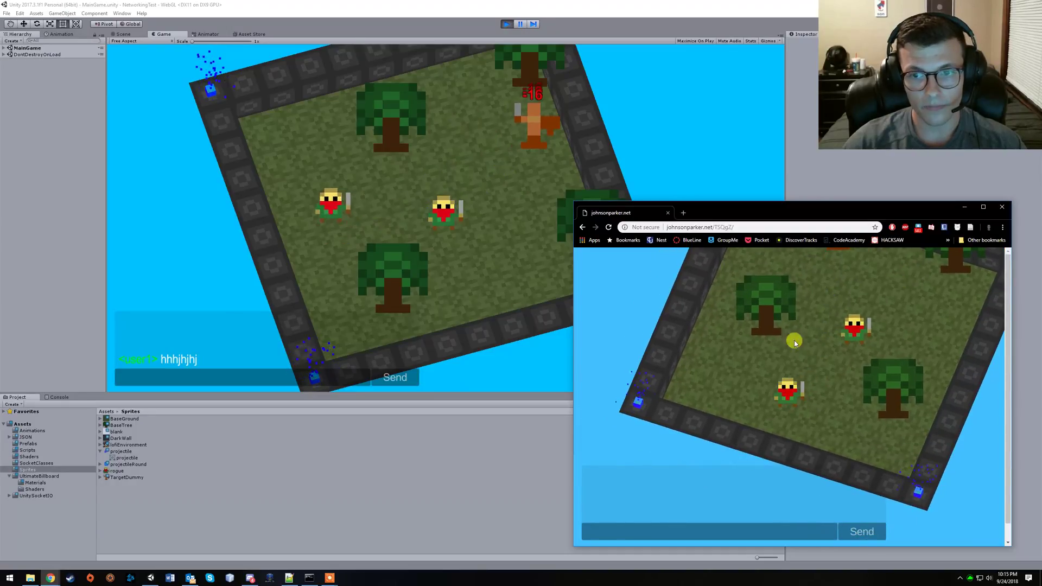
Bring up the Node server console showing both logins, glance at server.js, then hide Notepad++.
click(311, 578)
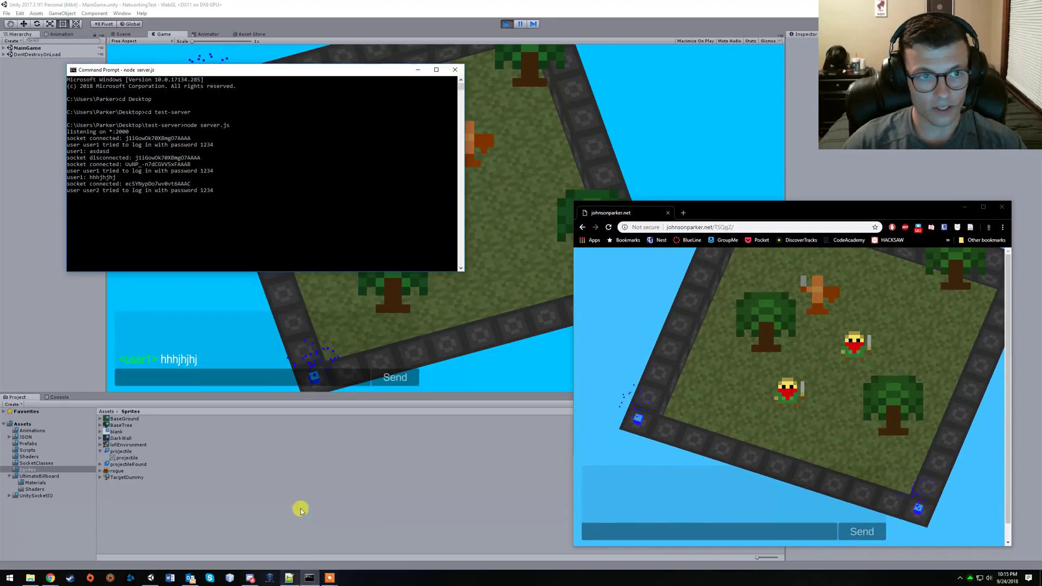
click(289, 579)
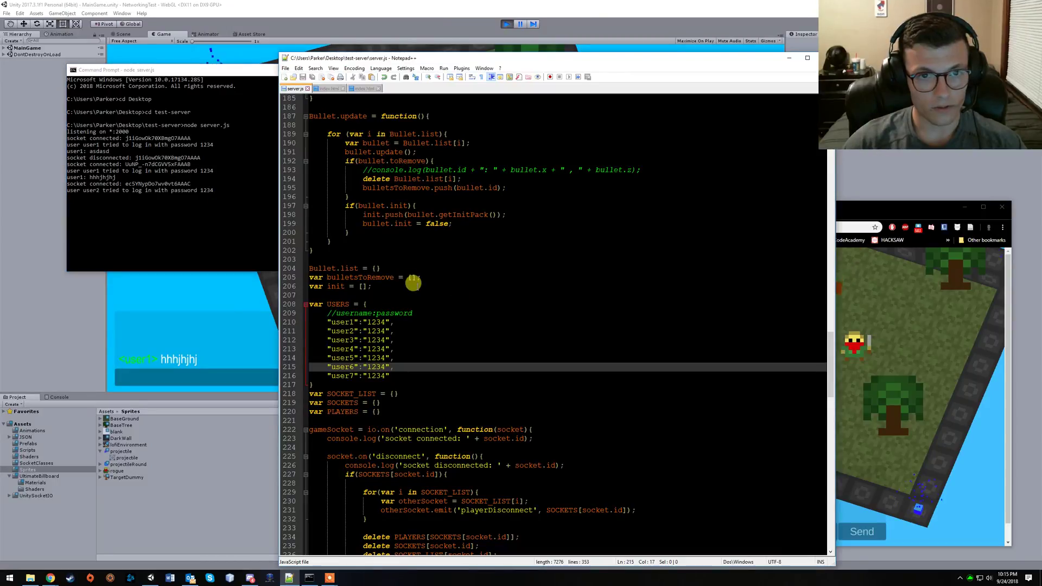
scroll(484, 331, up, 8)
scroll(484, 330, down, 15)
scroll(484, 330, down, 12)
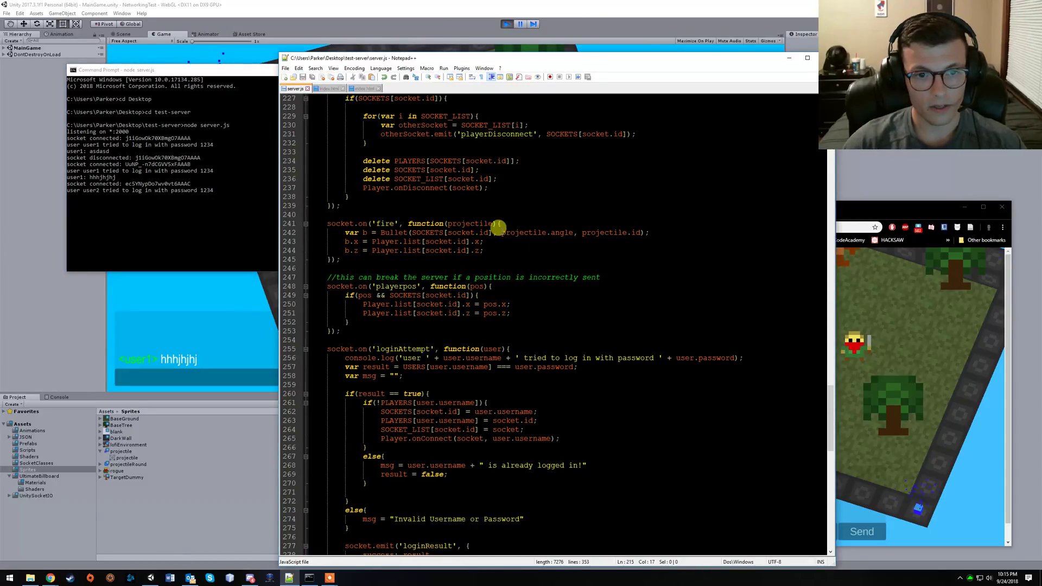
scroll(441, 261, up, 4)
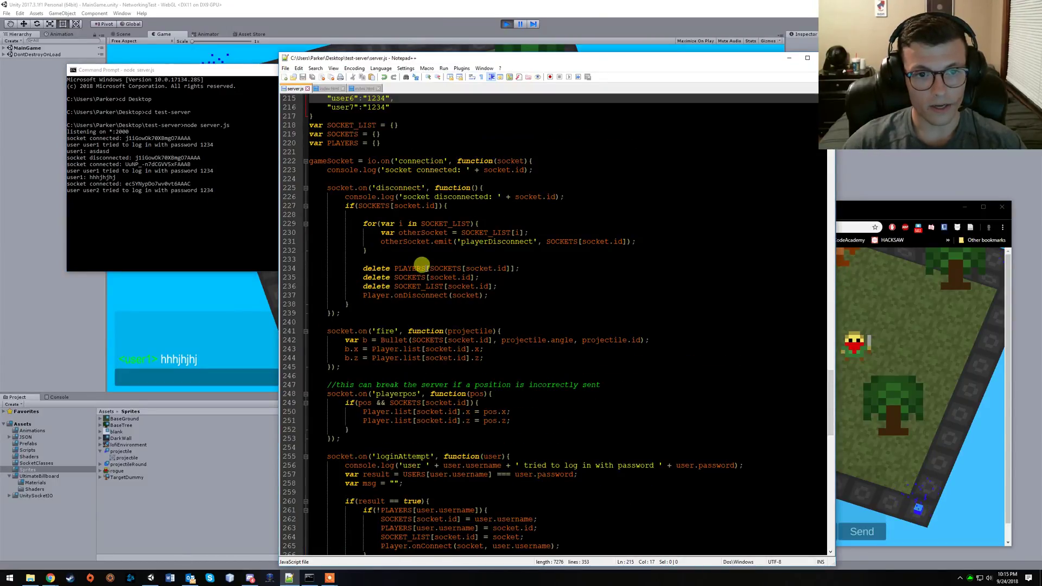
click(793, 59)
Refocus the browser game and minimize the server console window.
click(857, 327)
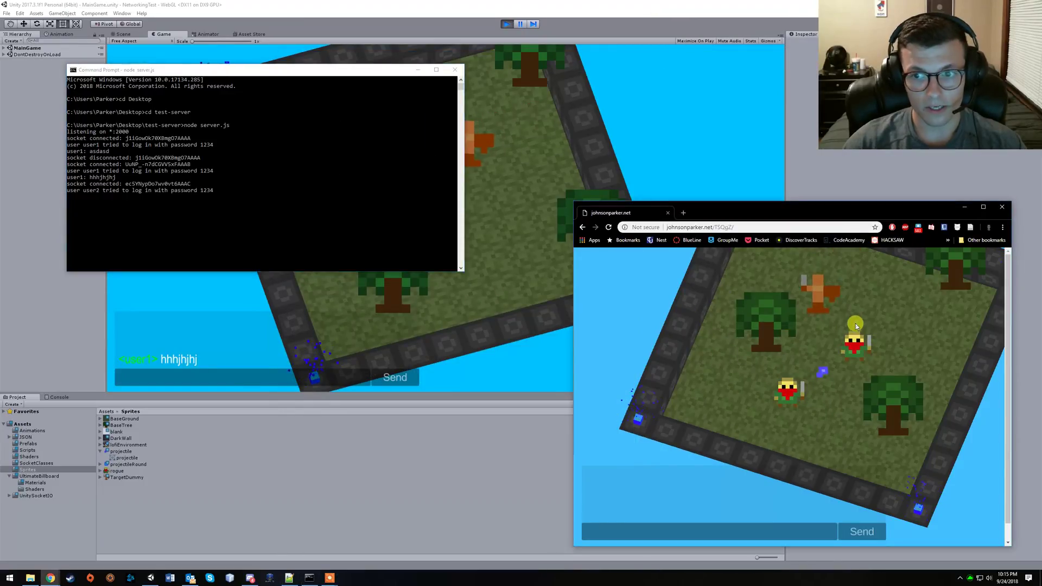
drag(802, 302, 623, 253)
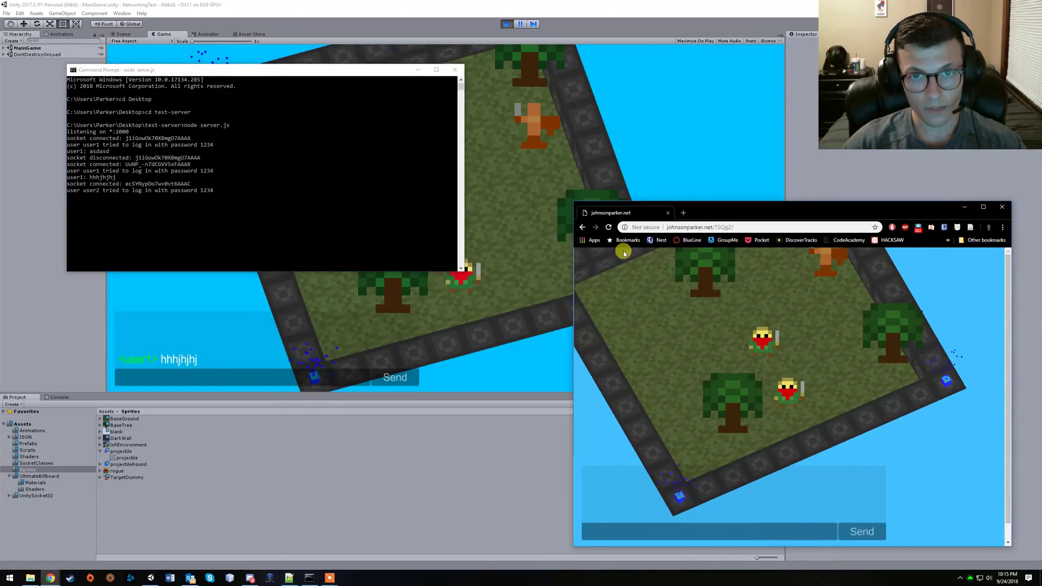
click(419, 72)
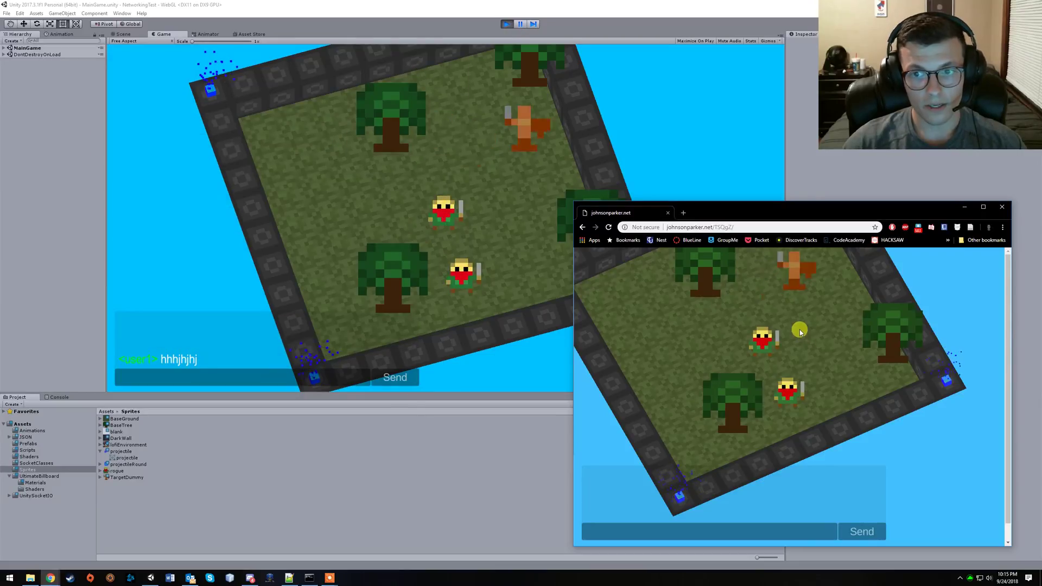
Fire a stream of projectiles at the dummy, move across the map and focus the chat input.
mouse_move(791, 296)
mouse_down()
mouse_move(860, 326)
mouse_move(847, 288)
mouse_move(916, 380)
mouse_up()
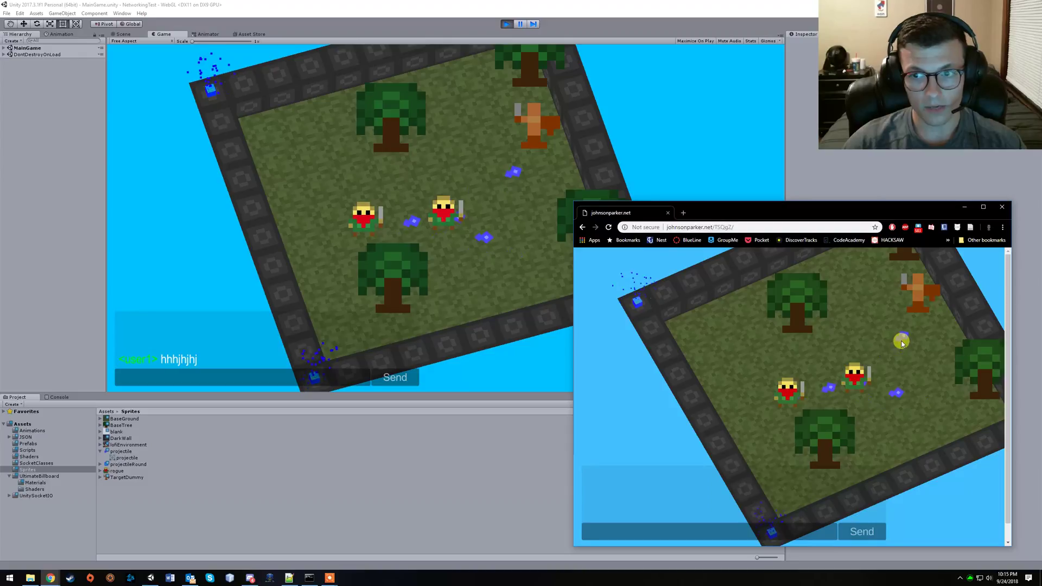
key(w)
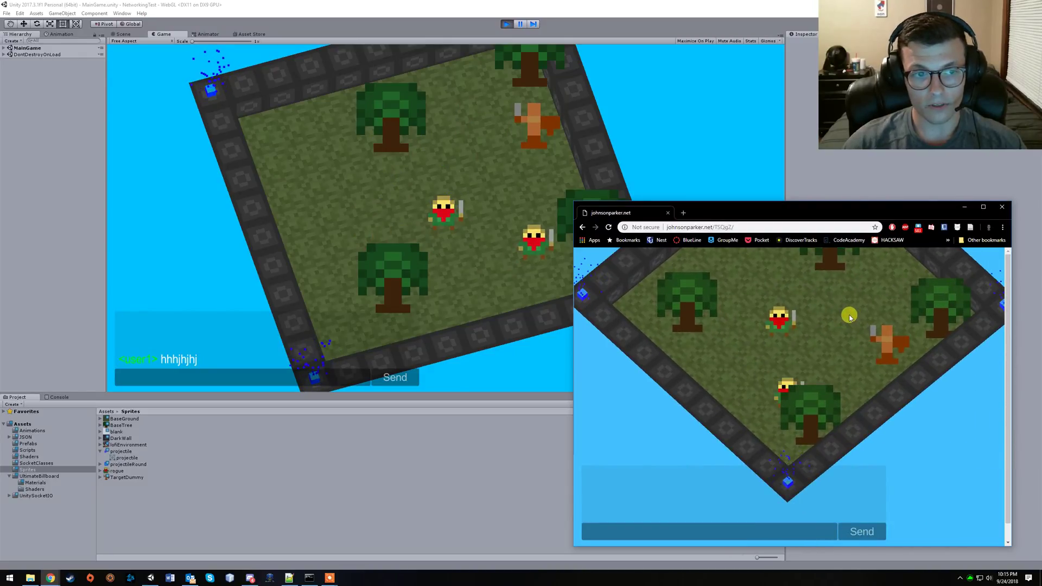
click(790, 533)
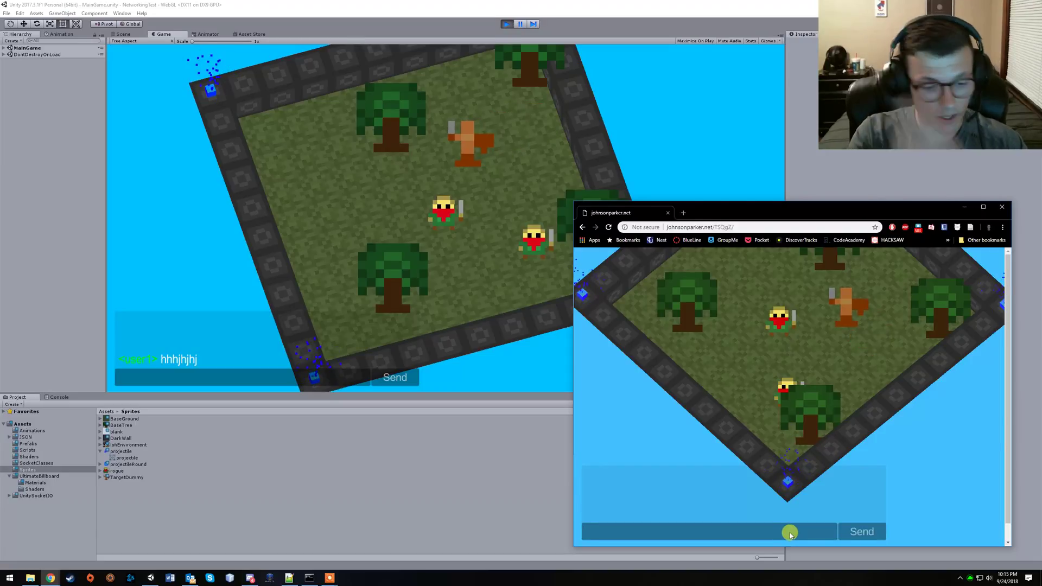
text(hello)
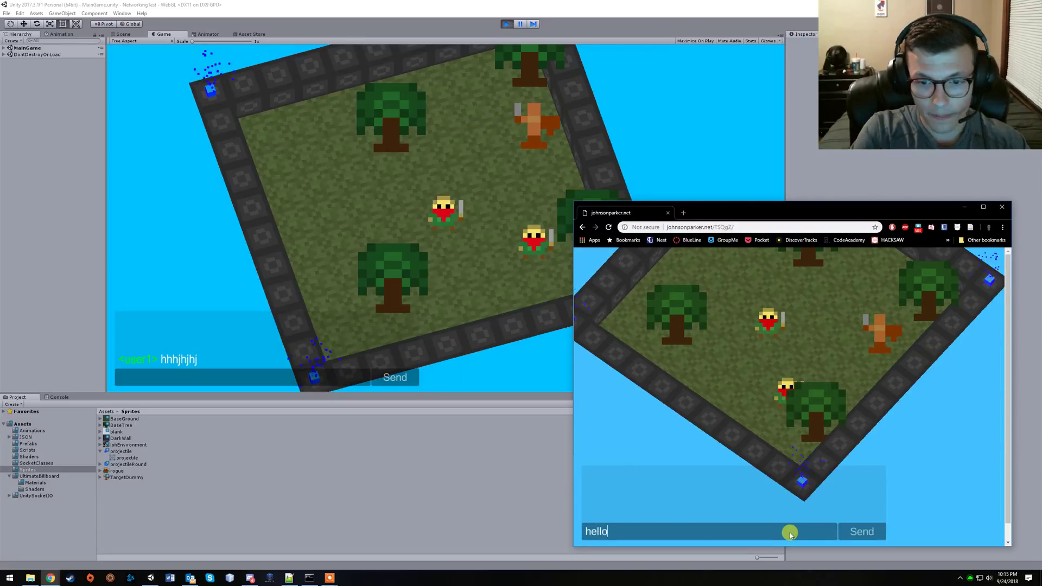
text(w)
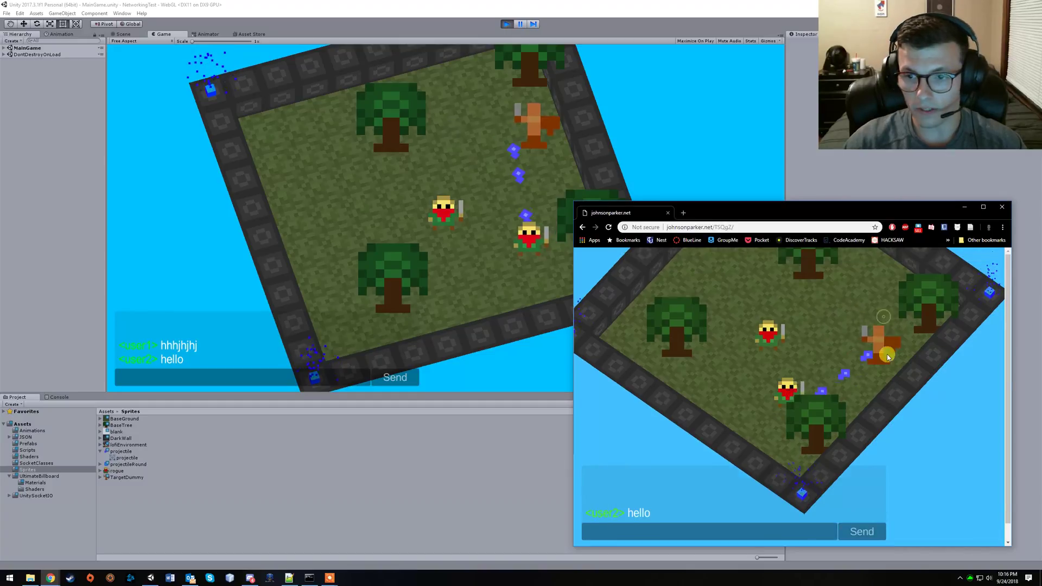
As user2, fire at the target dummy and walk the player down.
click(869, 343)
key(s)
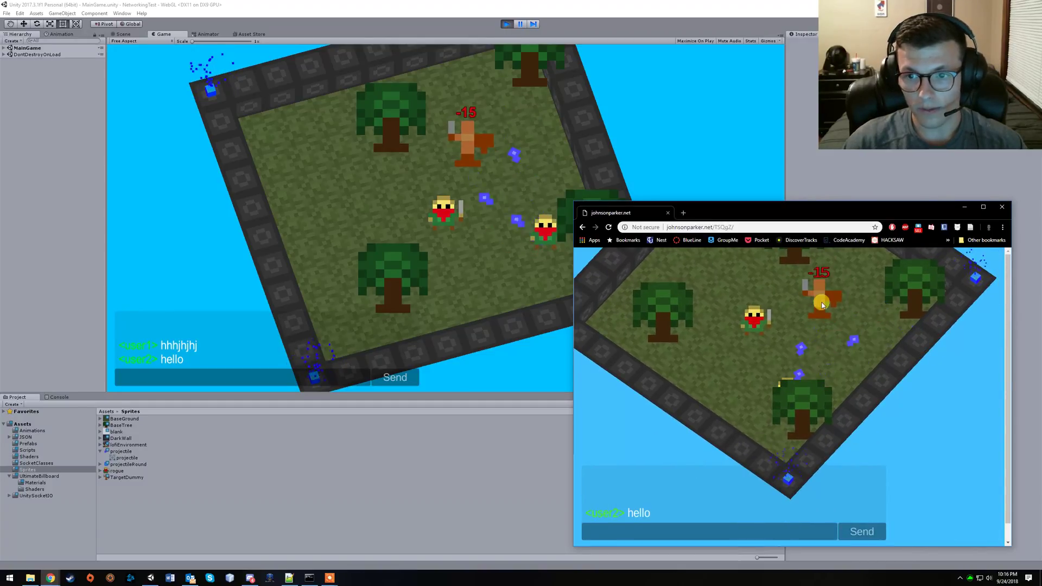
Load johnsonparker.net in a new tab and fill in user3's username and password.
click(684, 214)
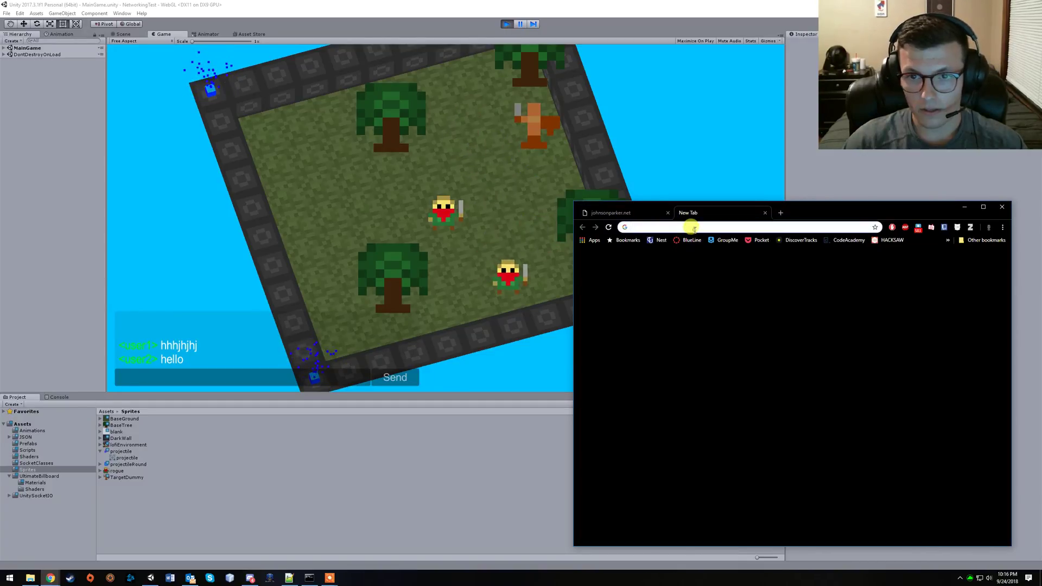
text(john)
key(Return)
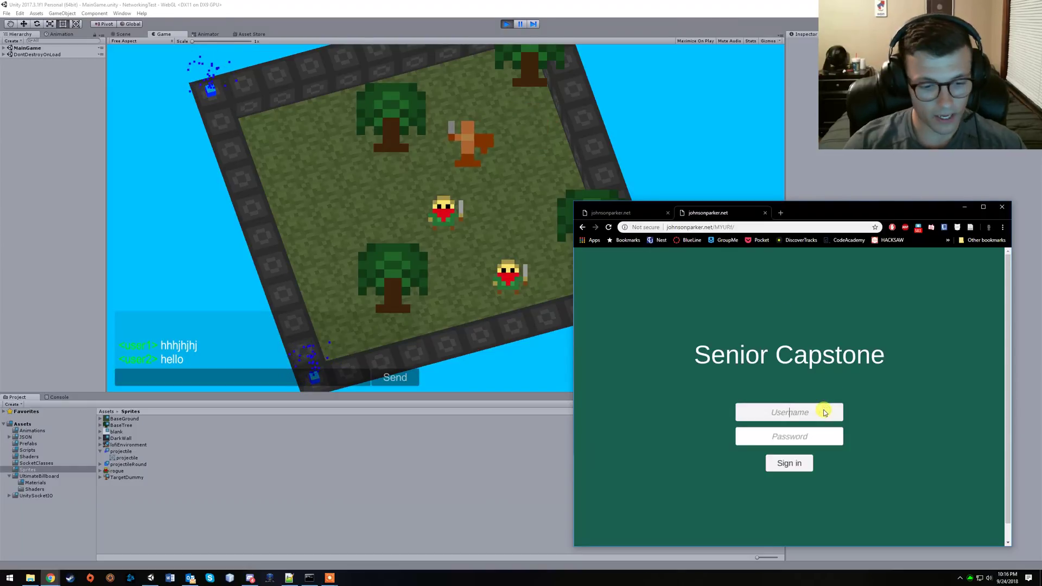
text(user3)
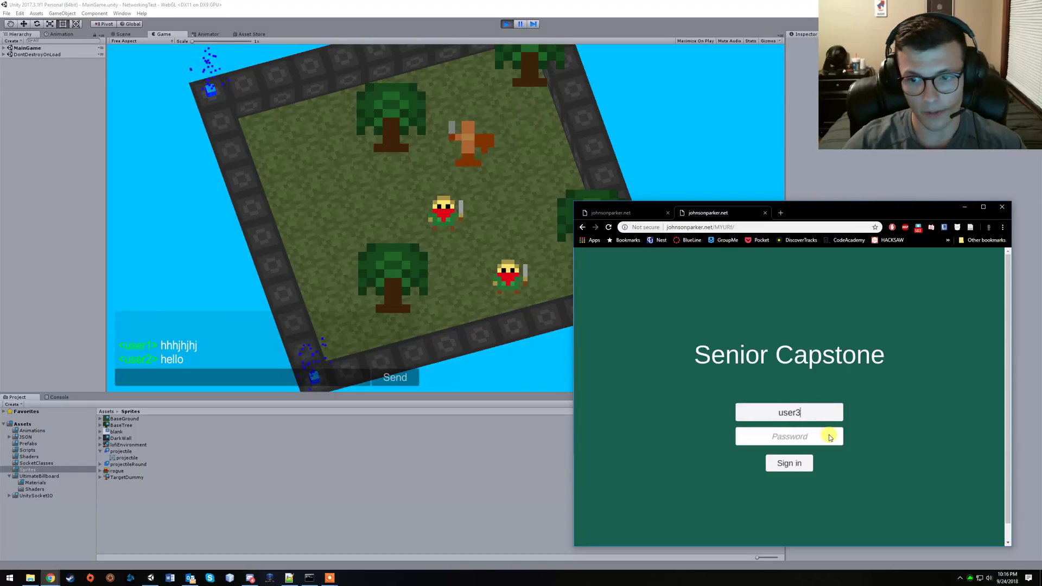
click(828, 436)
text(**)
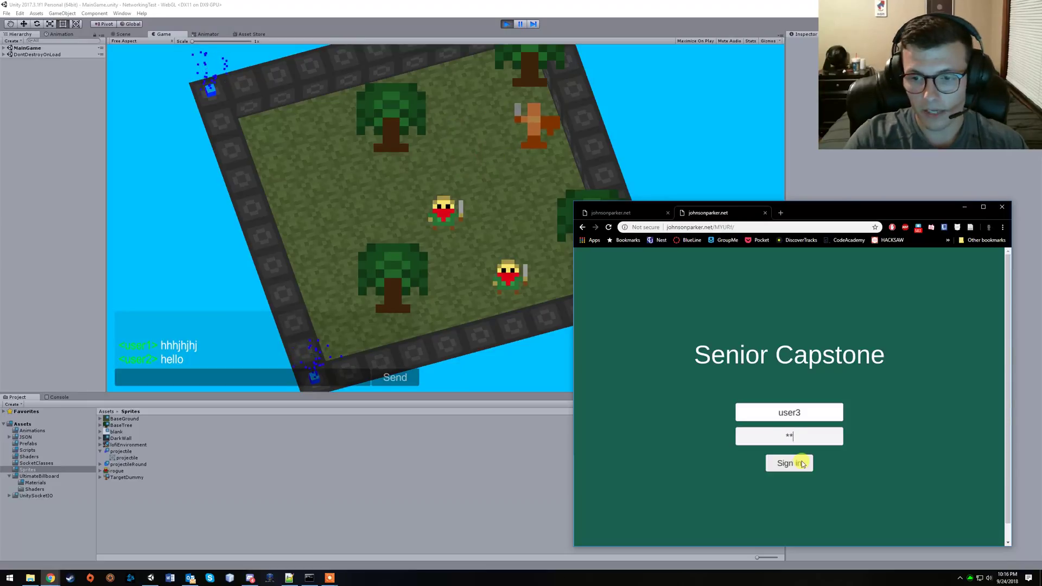
text(***)
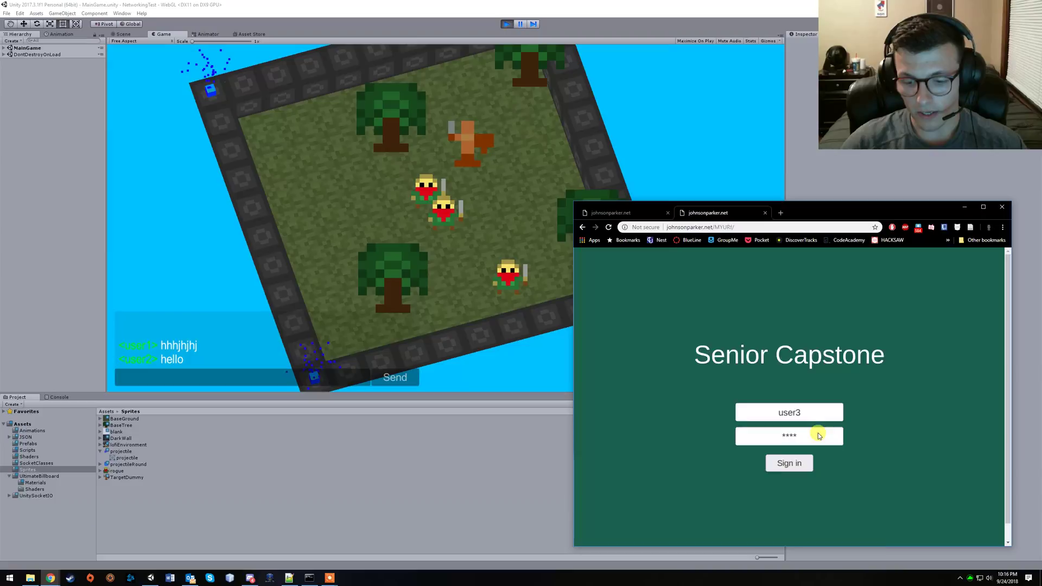
Log user3 into the match and shoot the target dummy repeatedly as the third player.
key(Return)
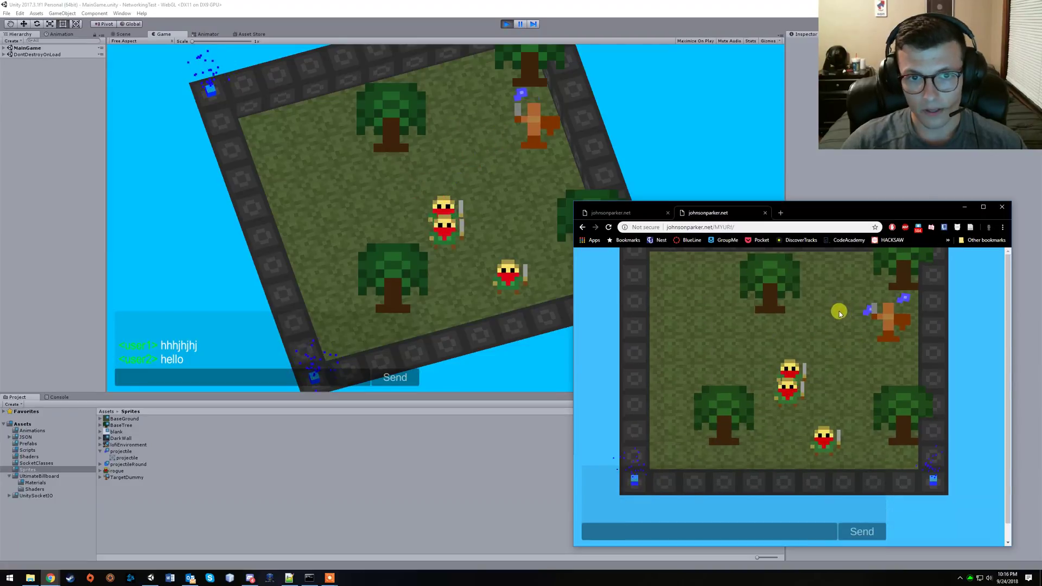
click(802, 314)
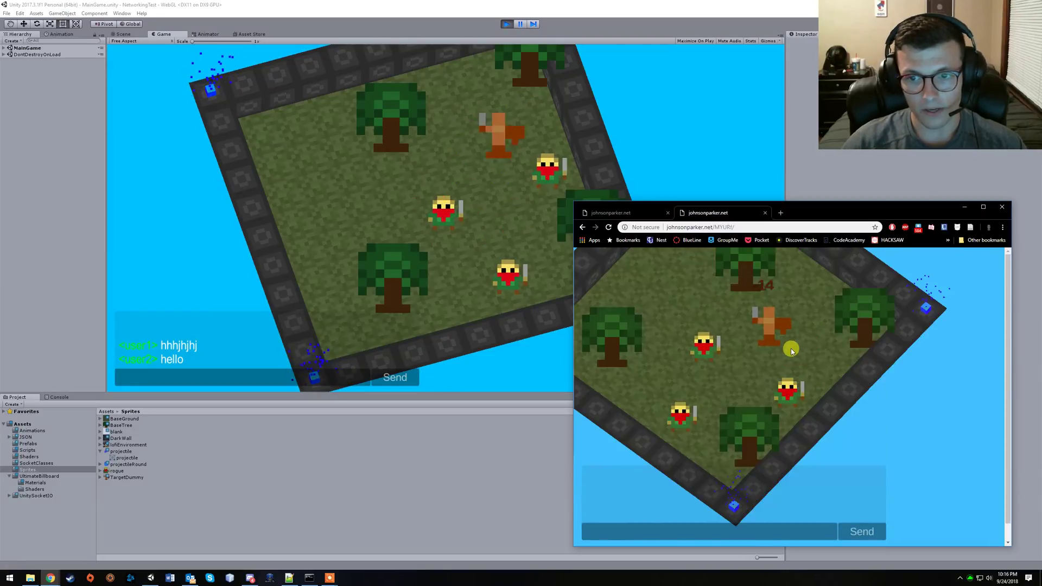
click(809, 301)
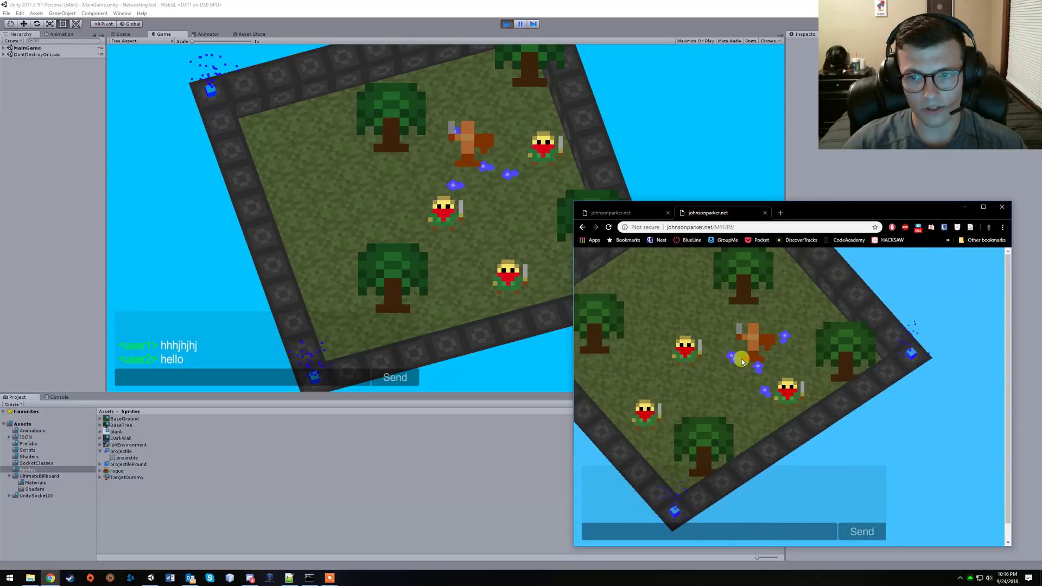
click(756, 328)
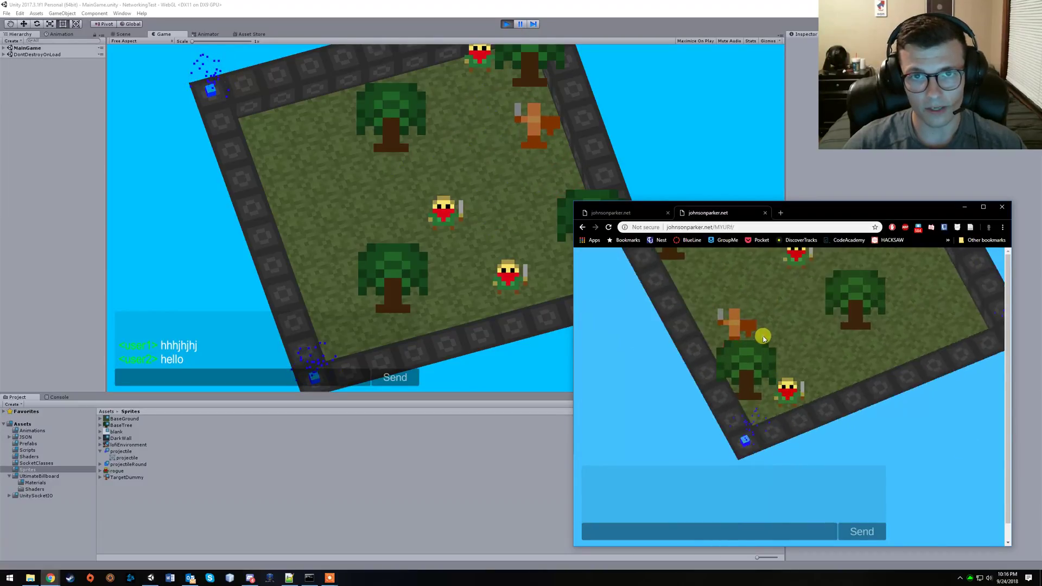
click(751, 345)
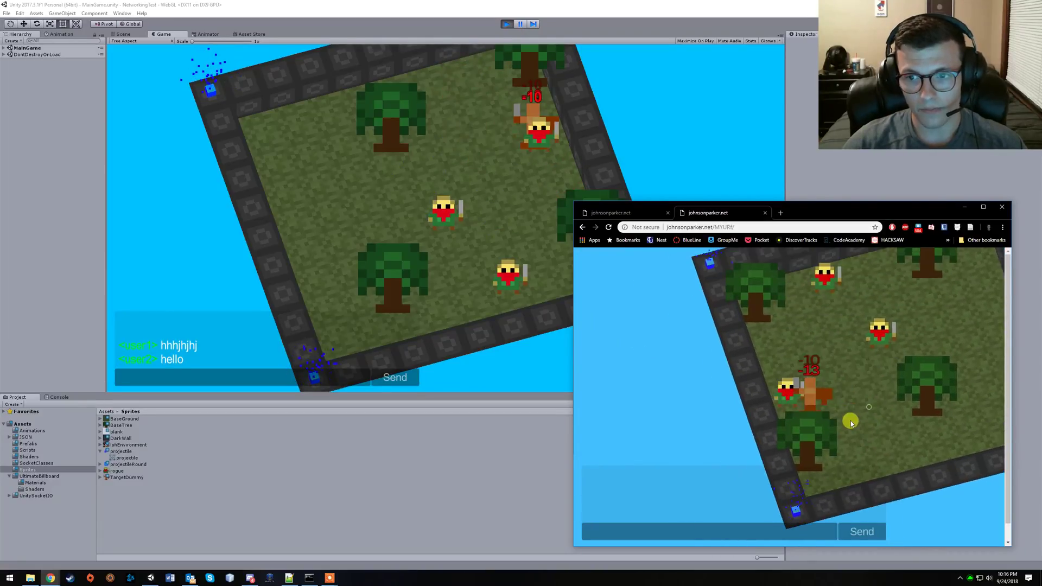
click(785, 421)
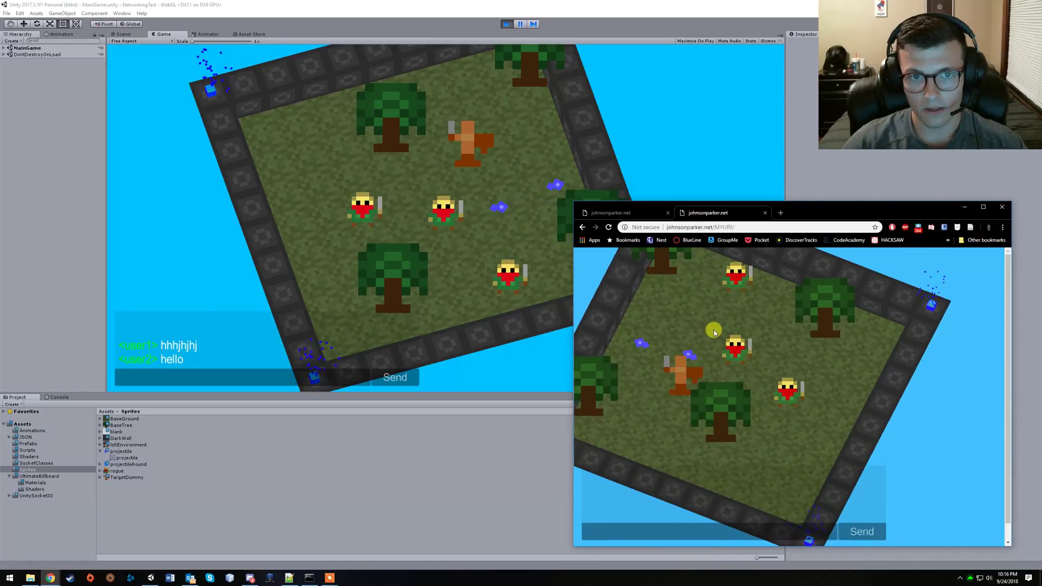
click(677, 345)
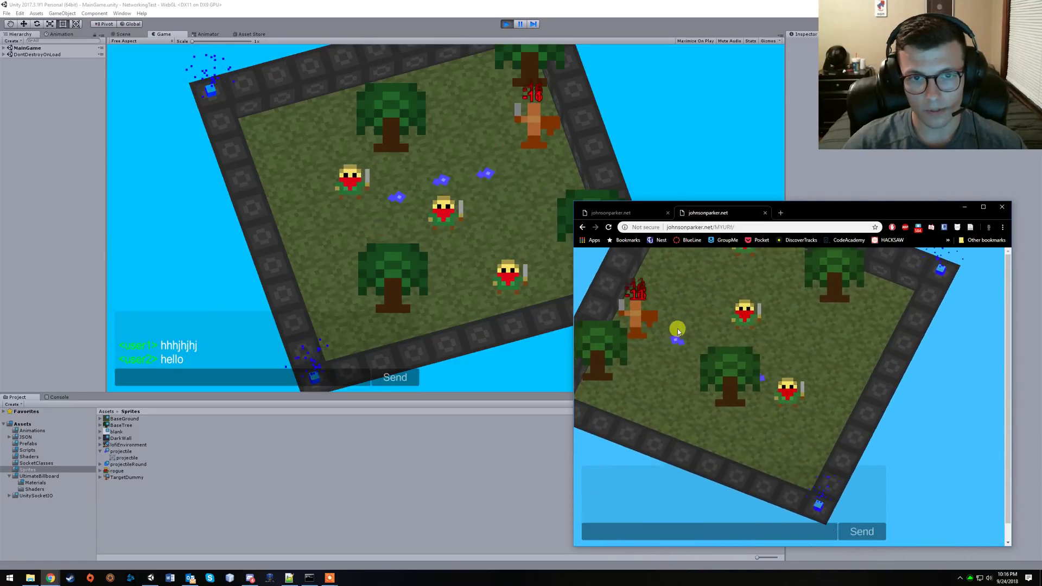
Switch back to user2's tab and fire projectiles at the dummy.
click(631, 215)
click(828, 316)
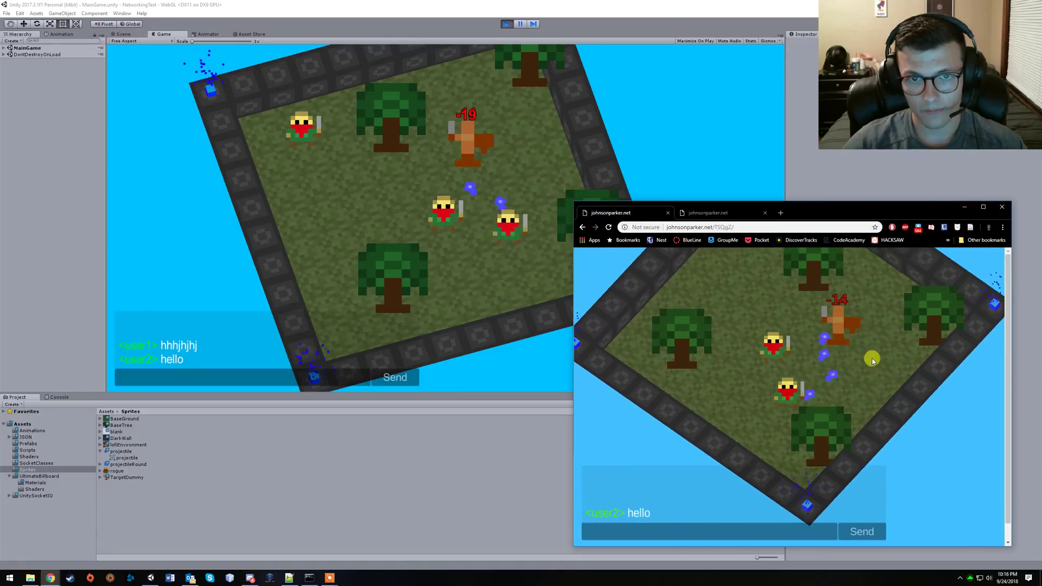
Fire streams at the orange dummy while walking user2 toward the other player.
click(880, 400)
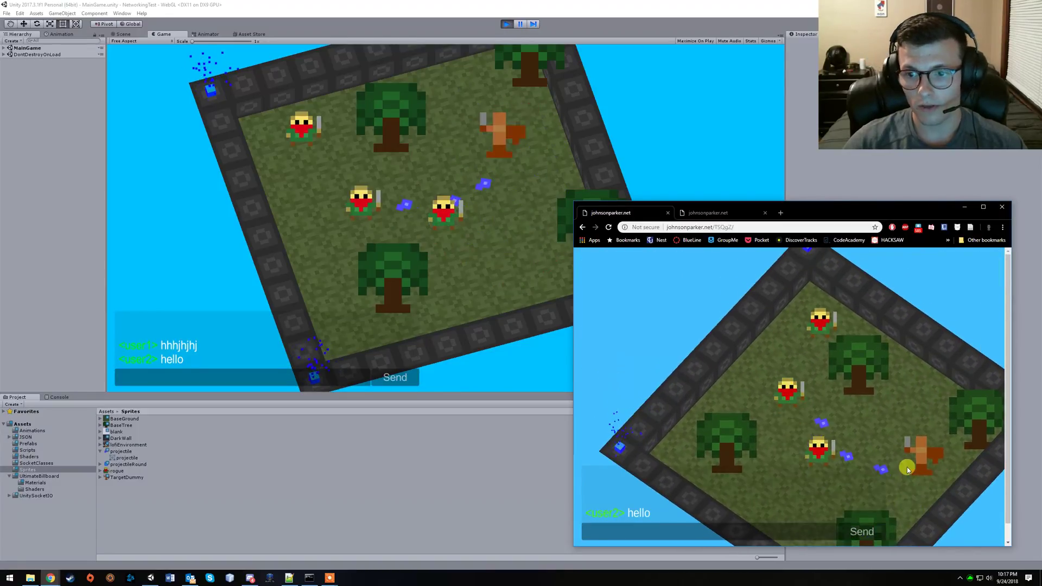
click(893, 342)
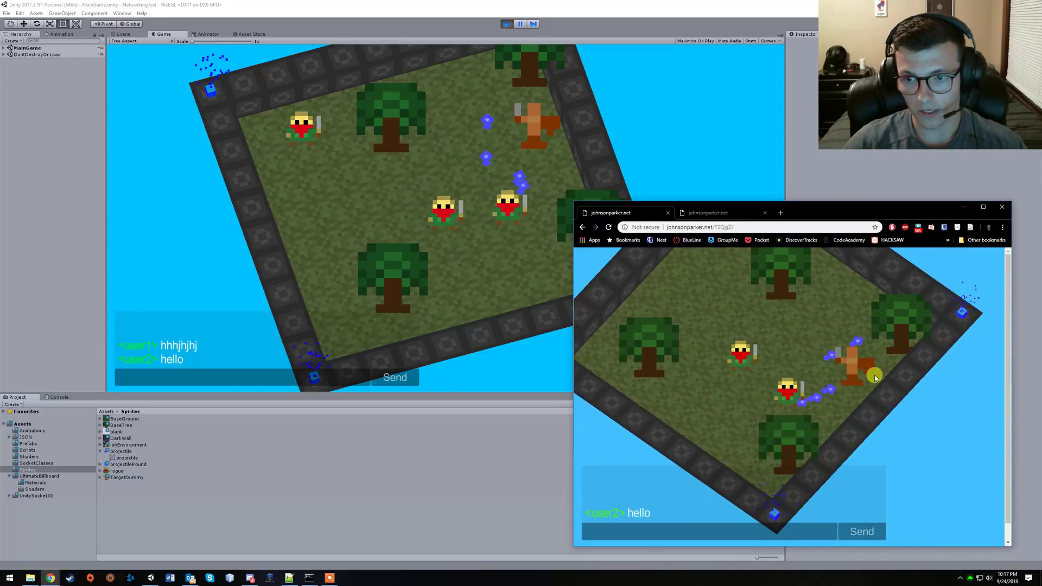
key(w)
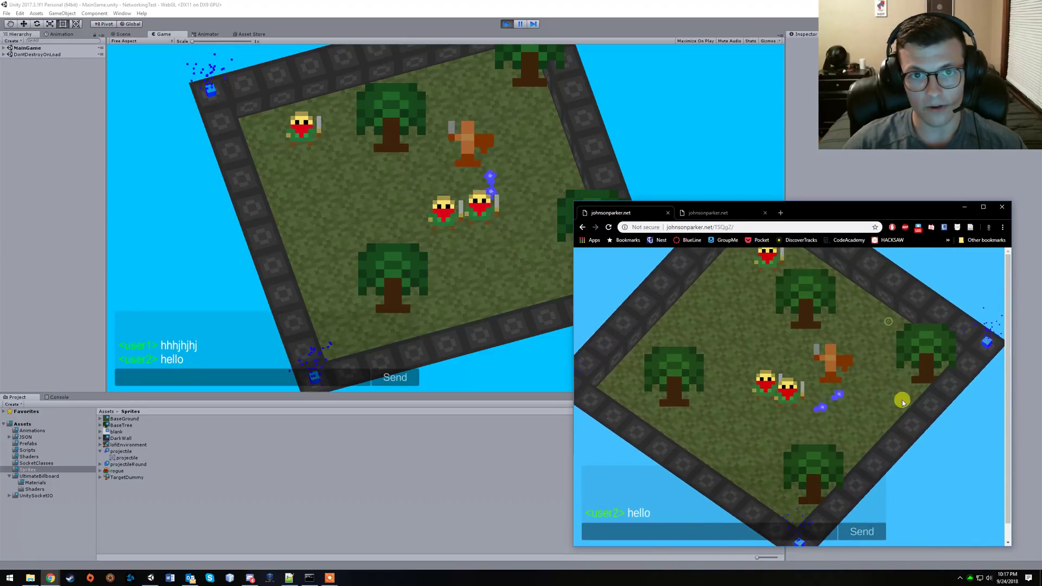
key(s)
click(896, 346)
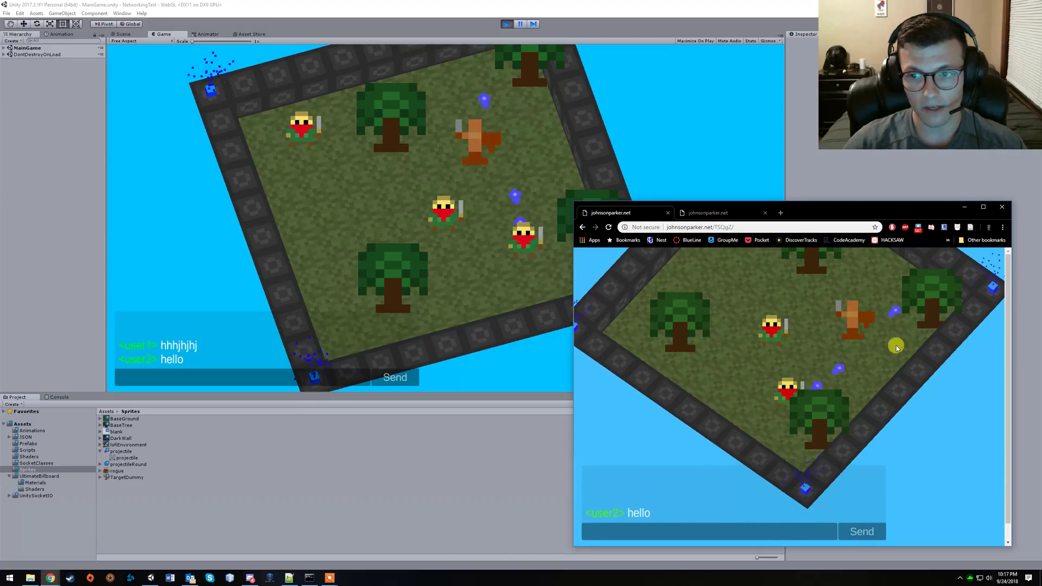
key(a)
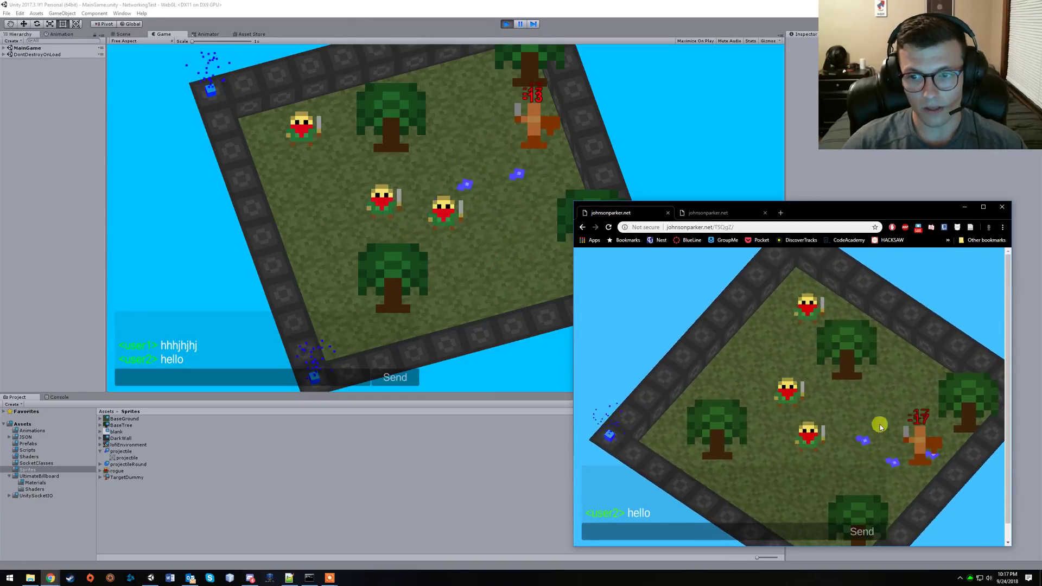
Keep moving with WASD and sweep a projectile stream across the dummy.
key(d)
click(837, 314)
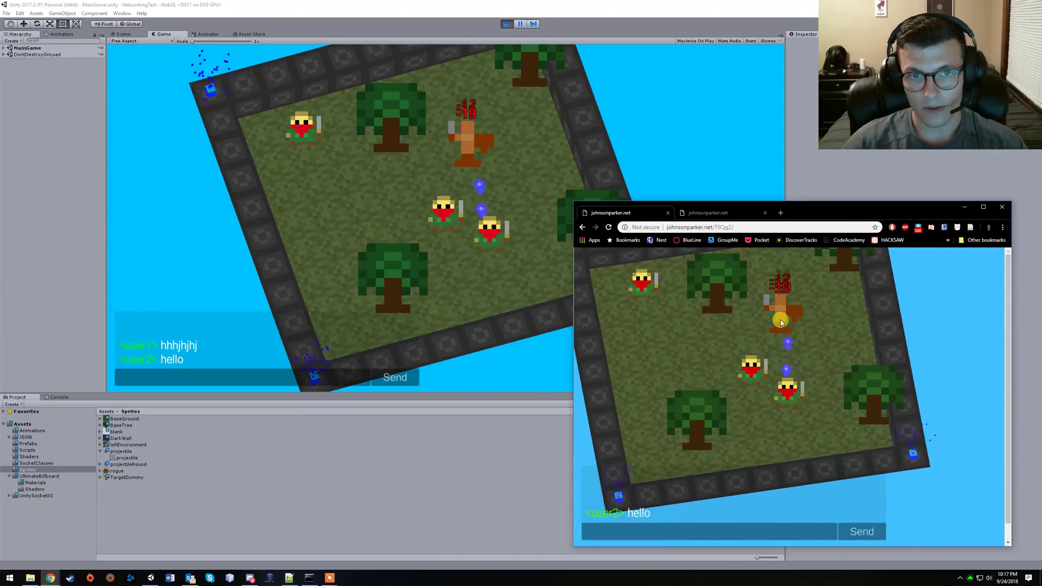
key(s)
key(a)
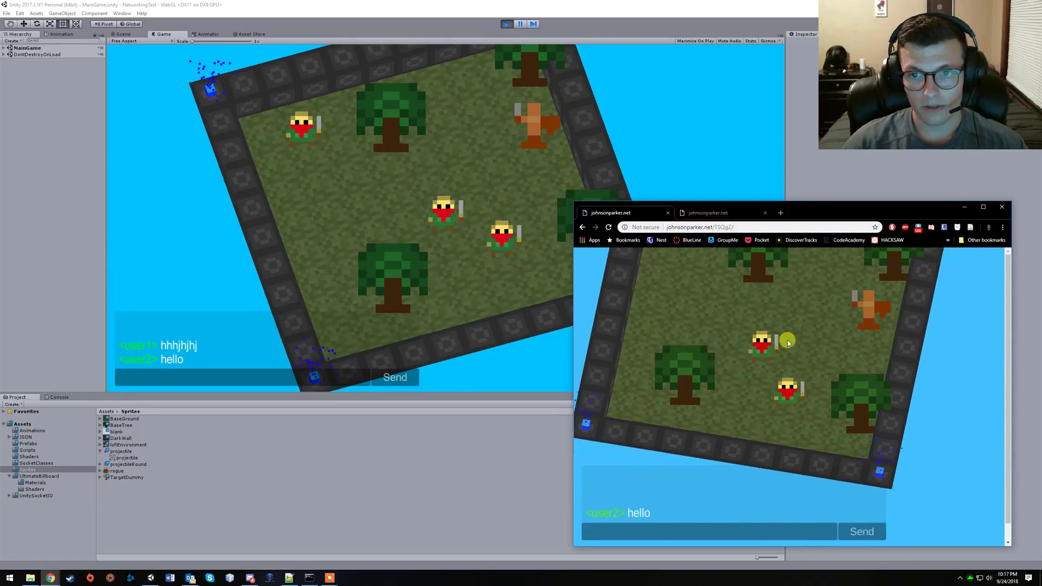
click(845, 333)
mouse_move(844, 333)
mouse_down()
mouse_move(802, 320)
mouse_move(648, 342)
mouse_up()
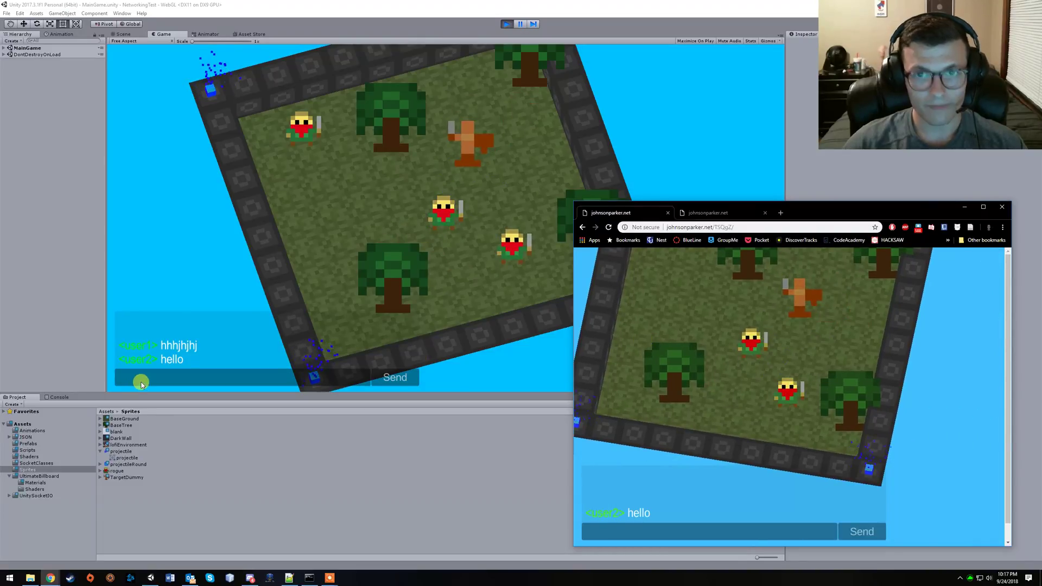